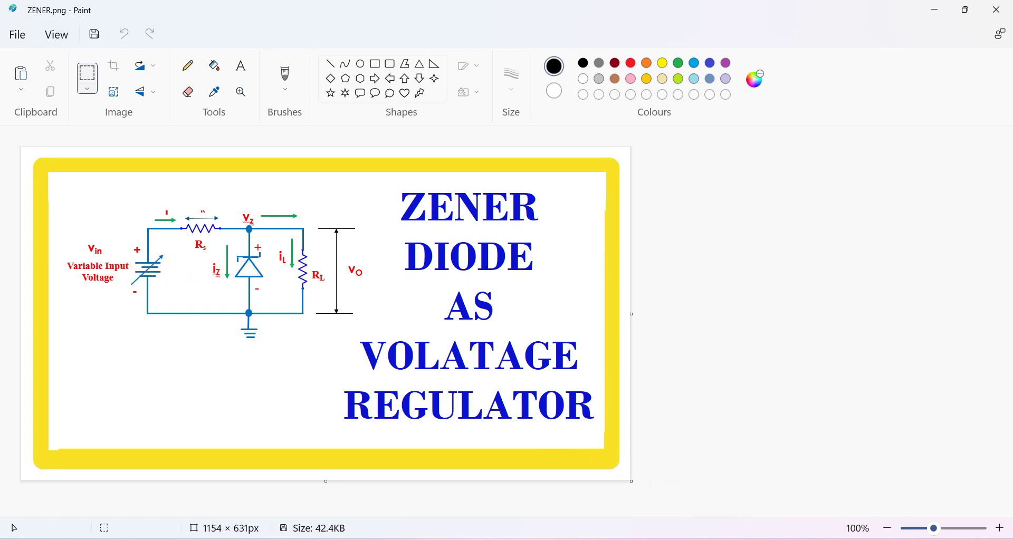
Step: Switch to Multisim and place a ZENER component from all groups of the Master Database near the centre of the Design4 sheet
left_click(761, 488)
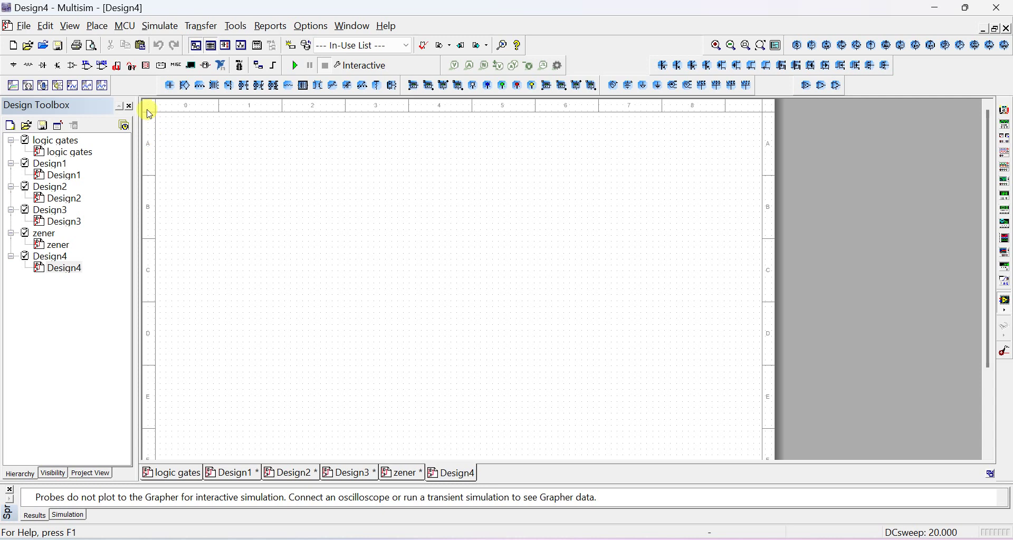
left_click(90, 27)
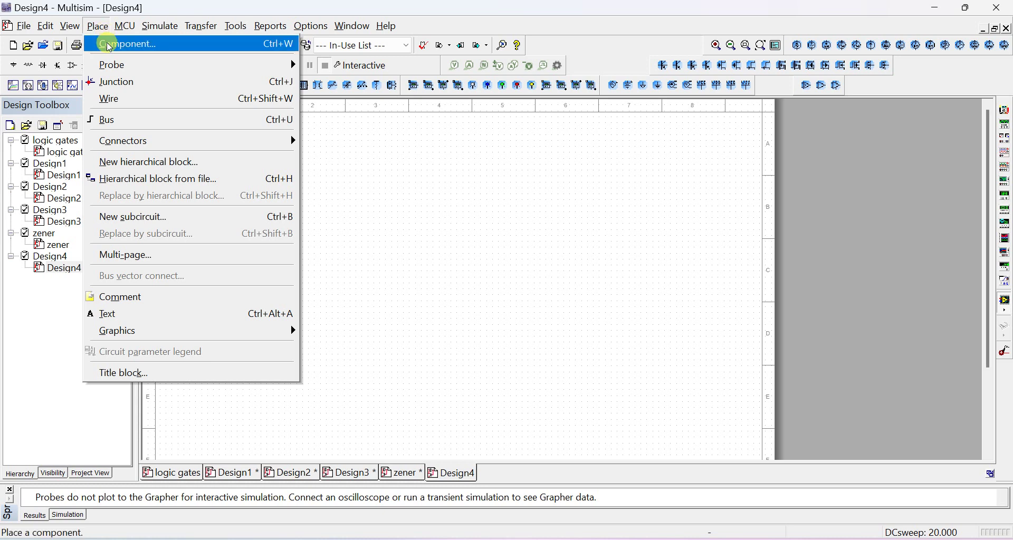
left_click(109, 45)
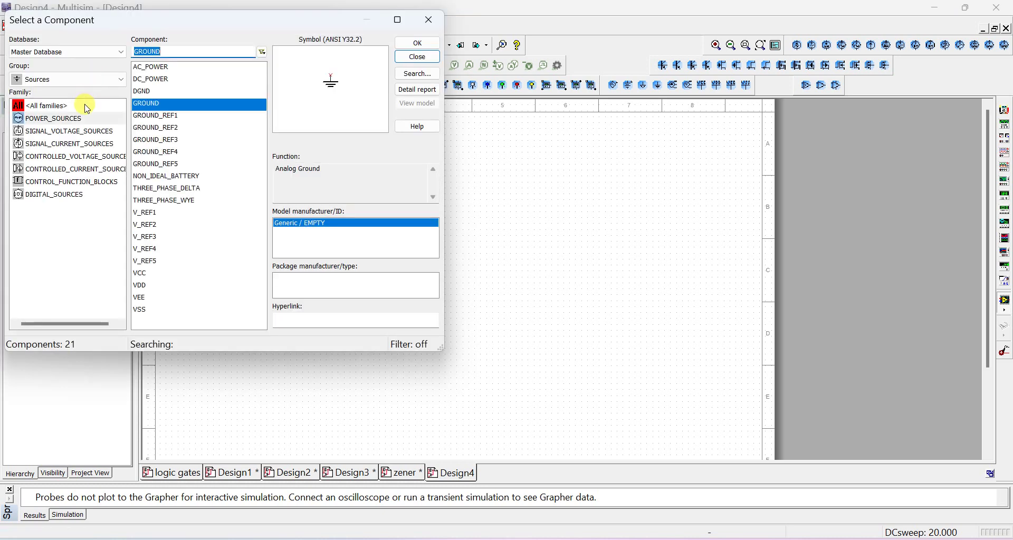
left_click(47, 51)
left_click(48, 52)
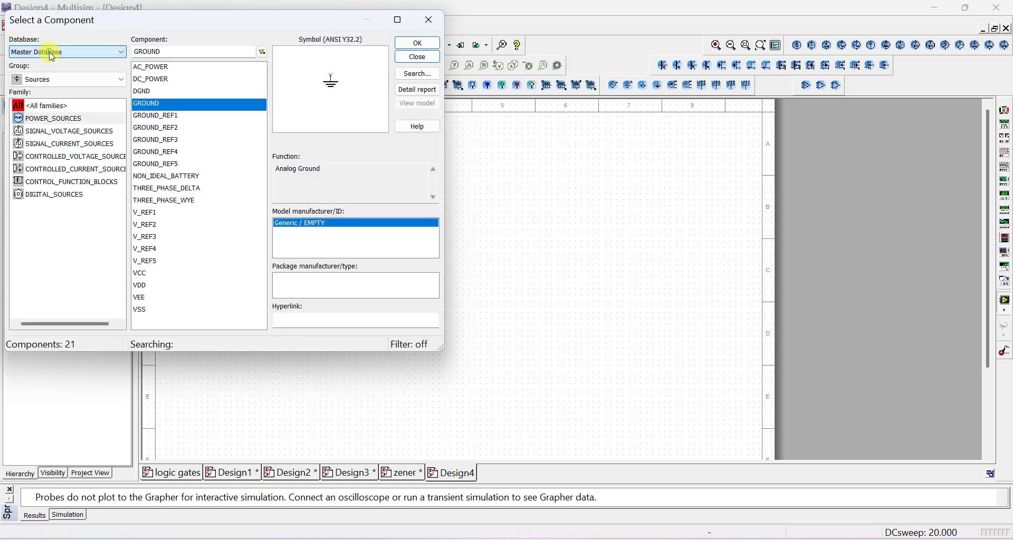
left_click(43, 80)
left_click(46, 94)
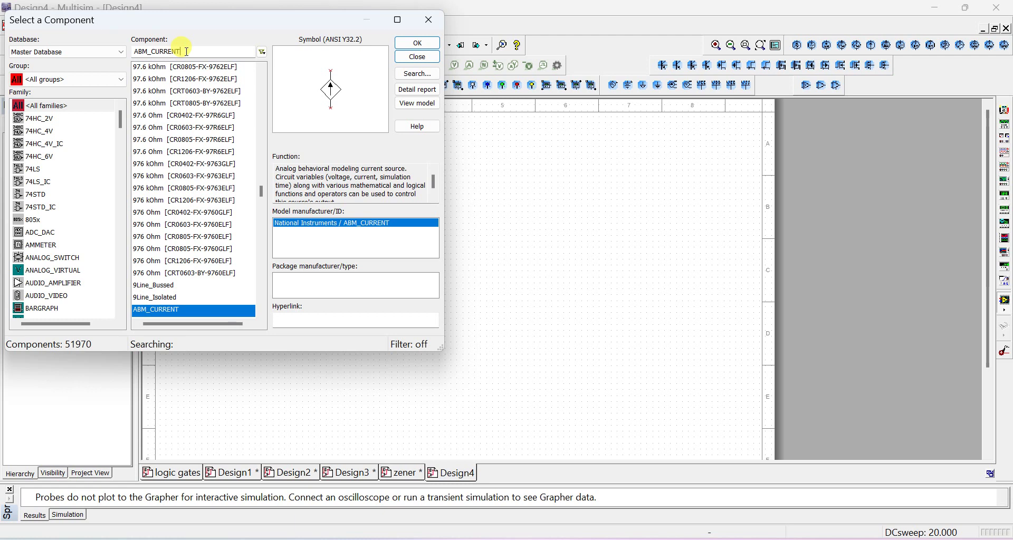
type("Z")
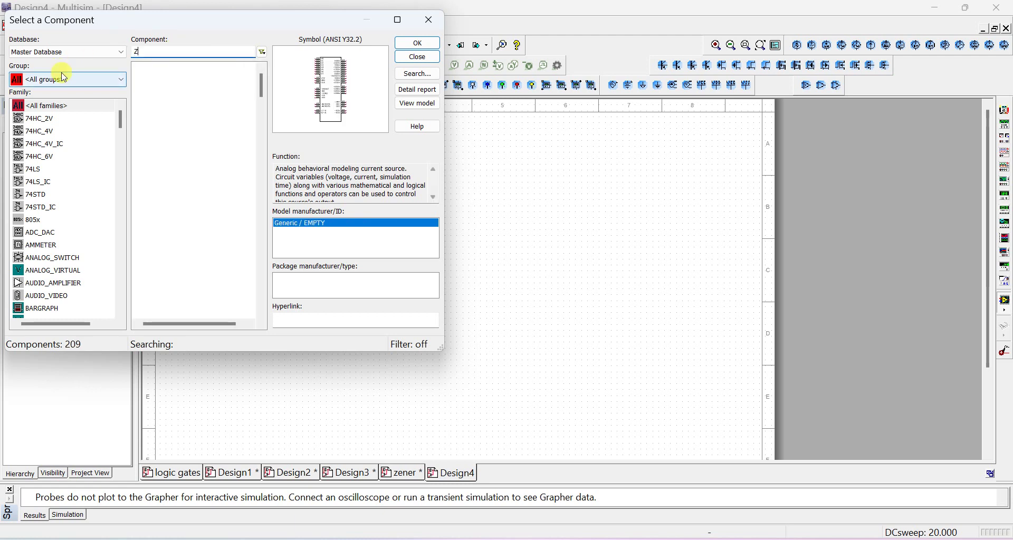
type("ENER")
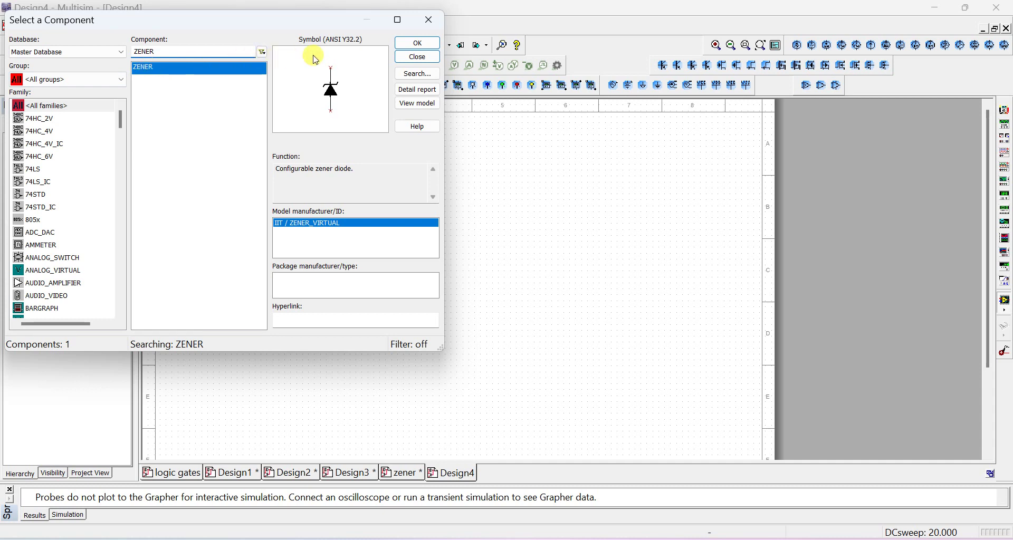
left_click(410, 43)
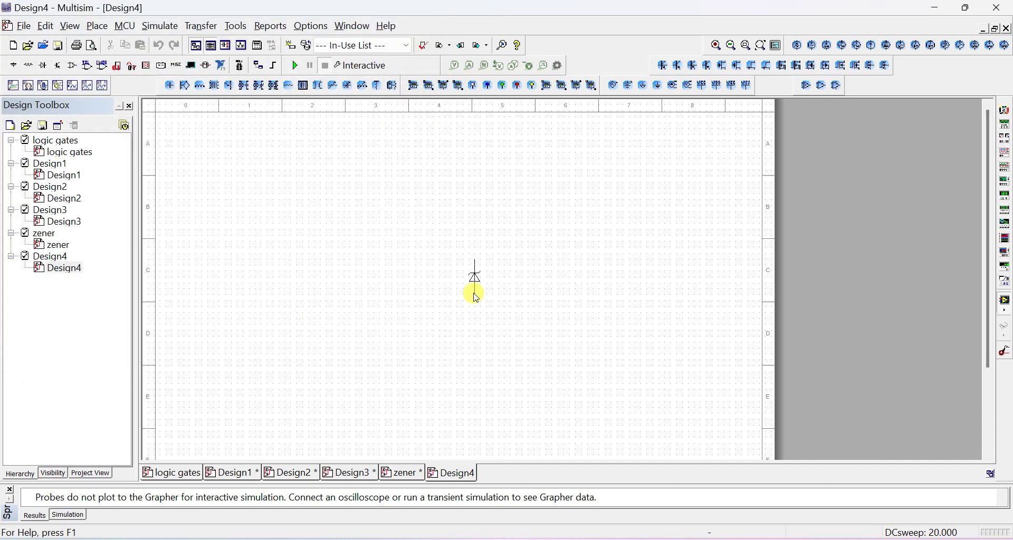
left_click(457, 258)
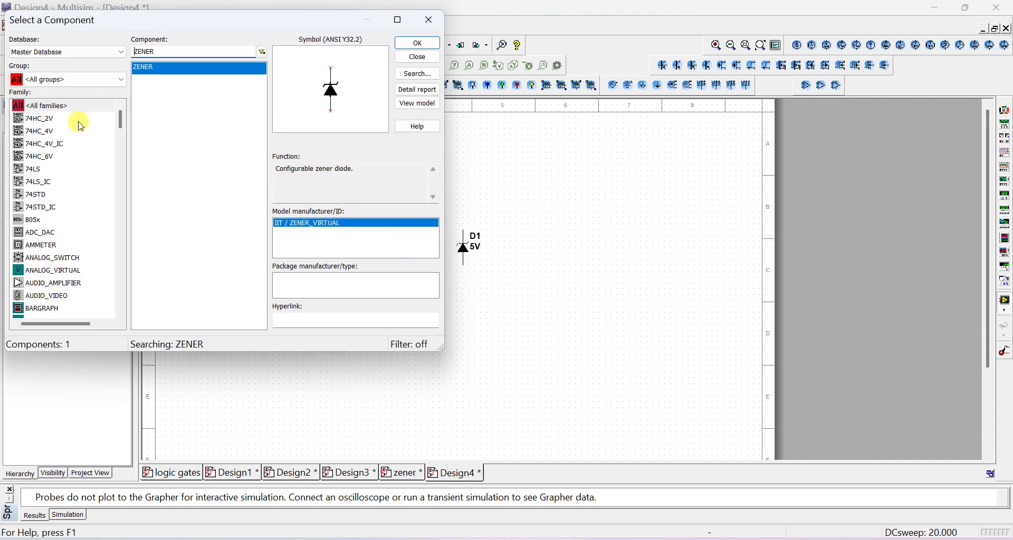
Step: Place a 1k resistor from the Basic group's RESISTOR family horizontally, to the left of and above the zener diode
left_click(69, 79)
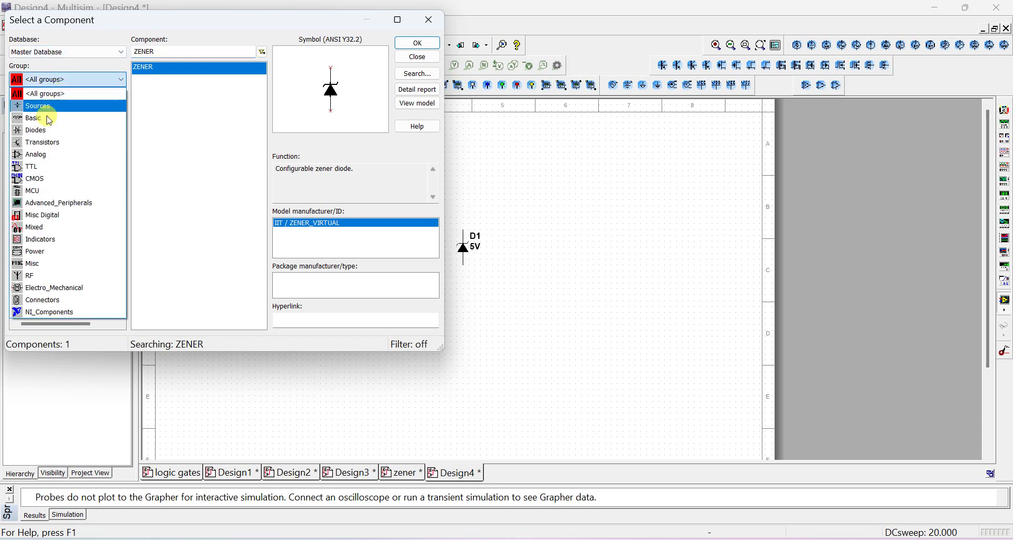
left_click(42, 118)
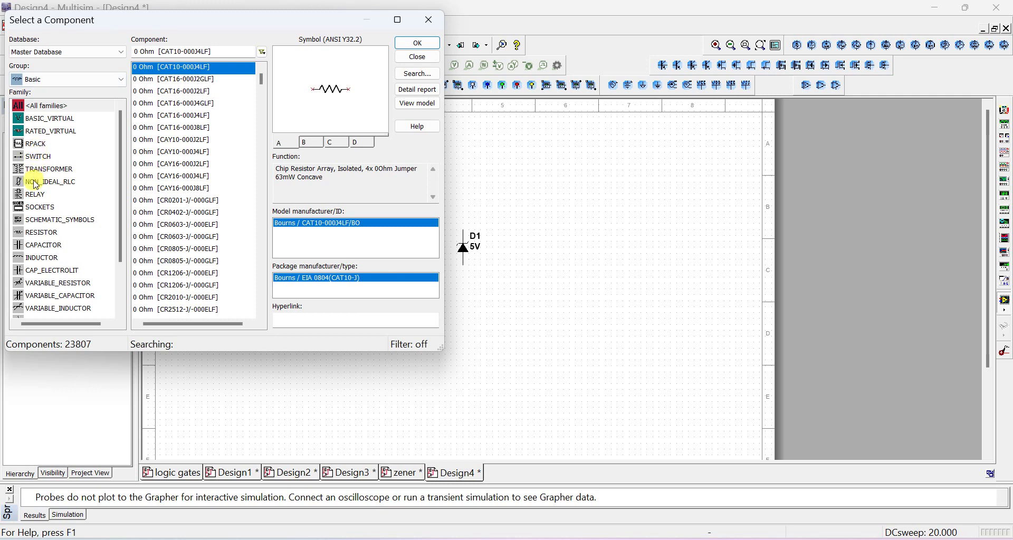
left_click(42, 231)
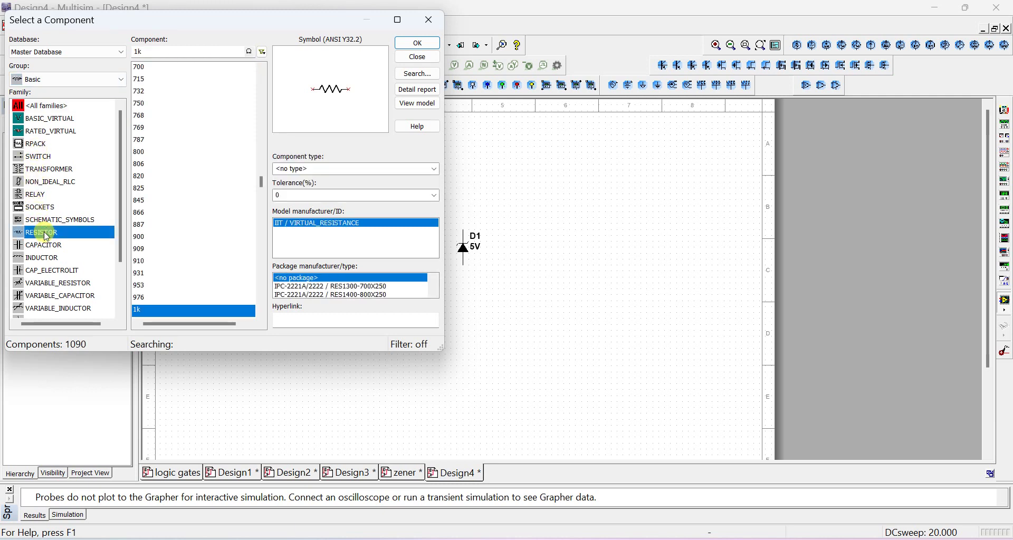
left_click(415, 44)
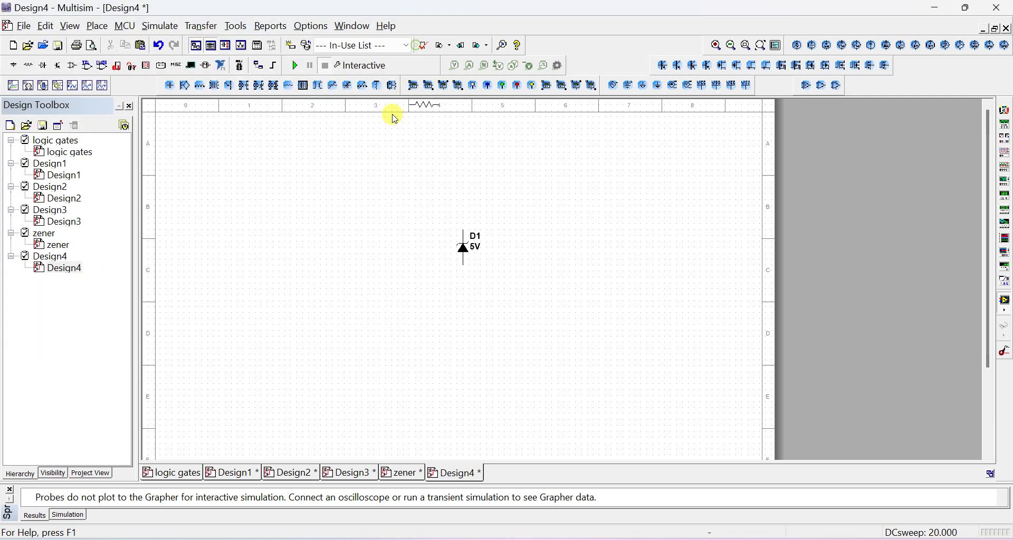
left_click(354, 222)
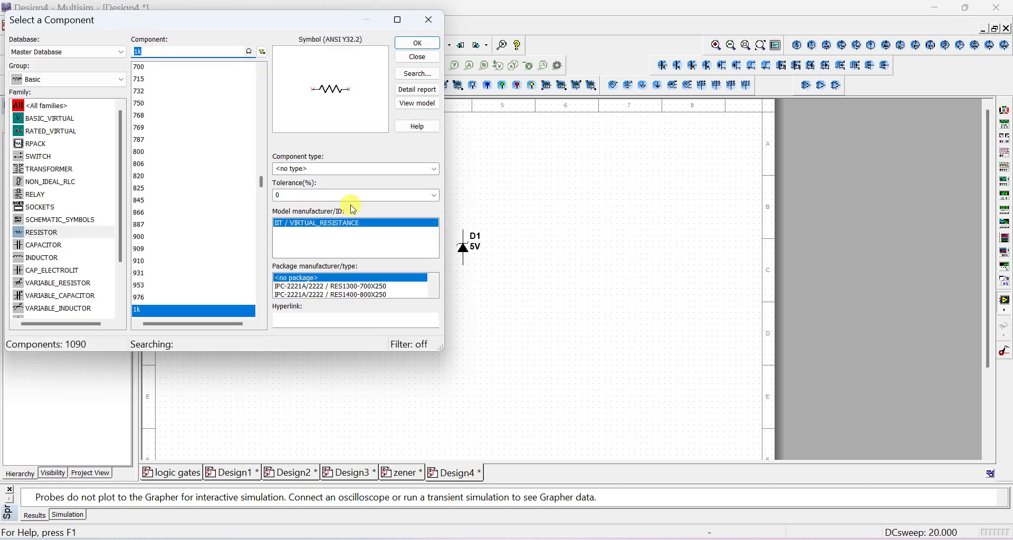
Step: Place a second 1k resistor to the right of the zener diode and rotate it to stand vertically
left_click(410, 46)
left_click(427, 20)
left_click(561, 244)
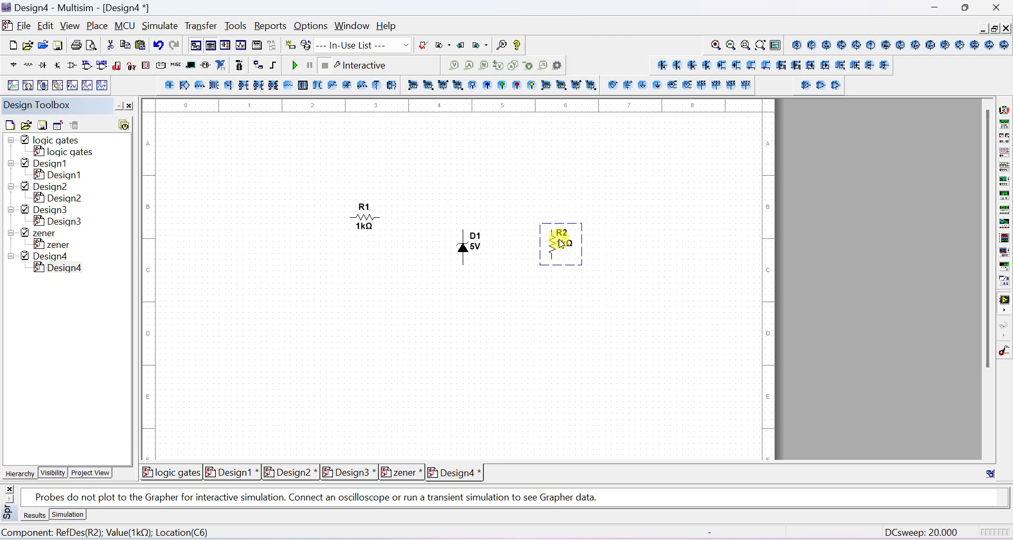
key("ctrl+r")
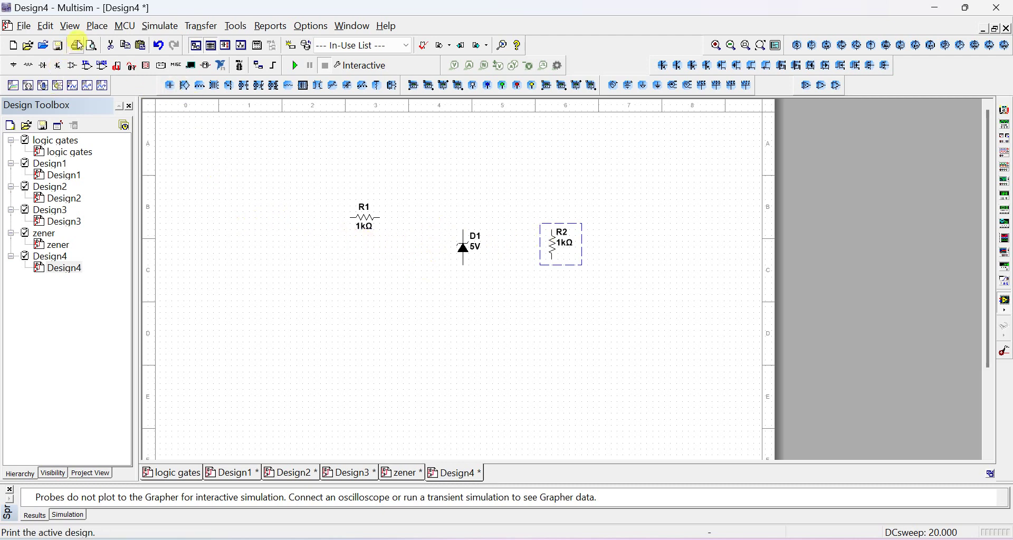
Step: Place a DC_POWER source from the Sources group's POWER_SOURCES family to the left of and below resistor R1
left_click(97, 26)
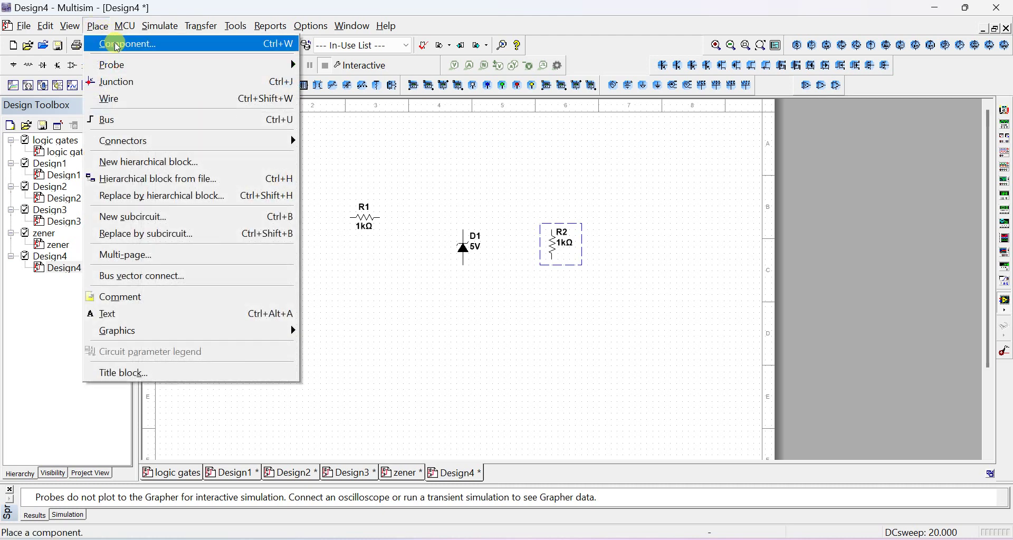
left_click(113, 42)
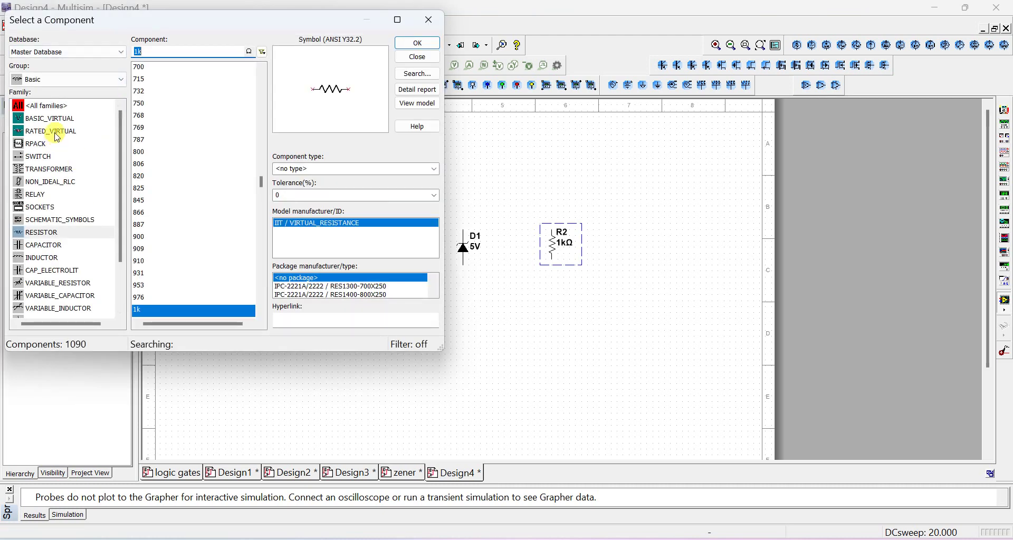
left_click(52, 80)
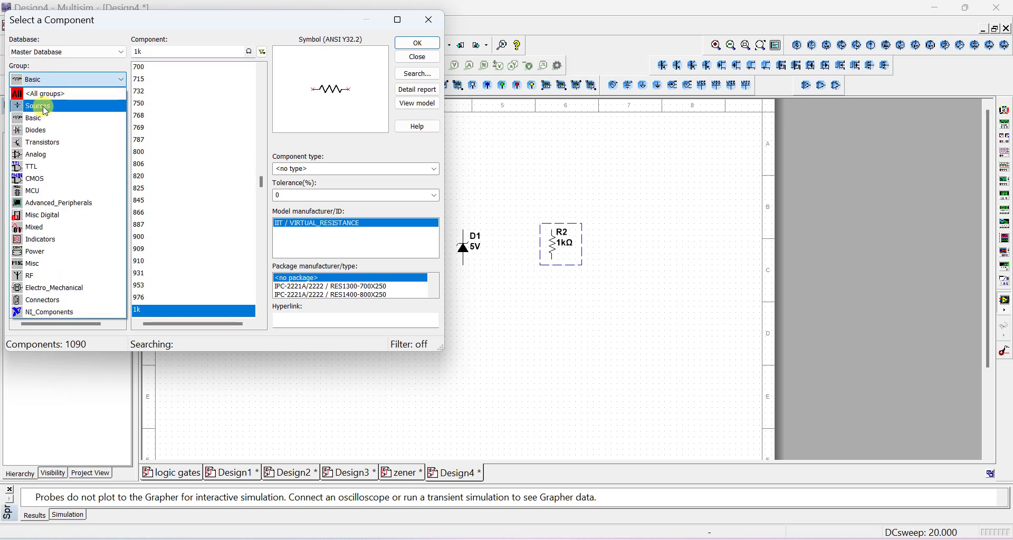
left_click(45, 109)
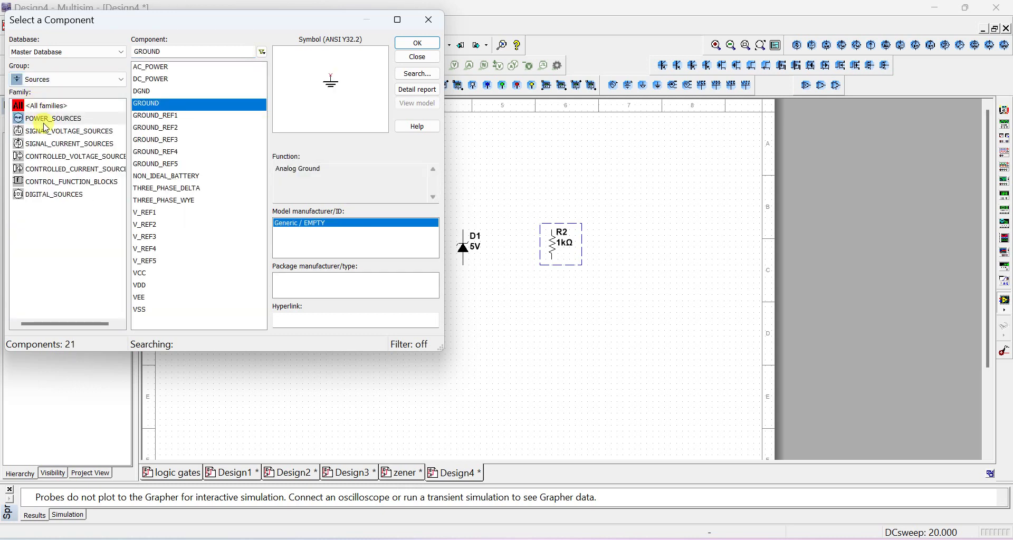
left_click(45, 119)
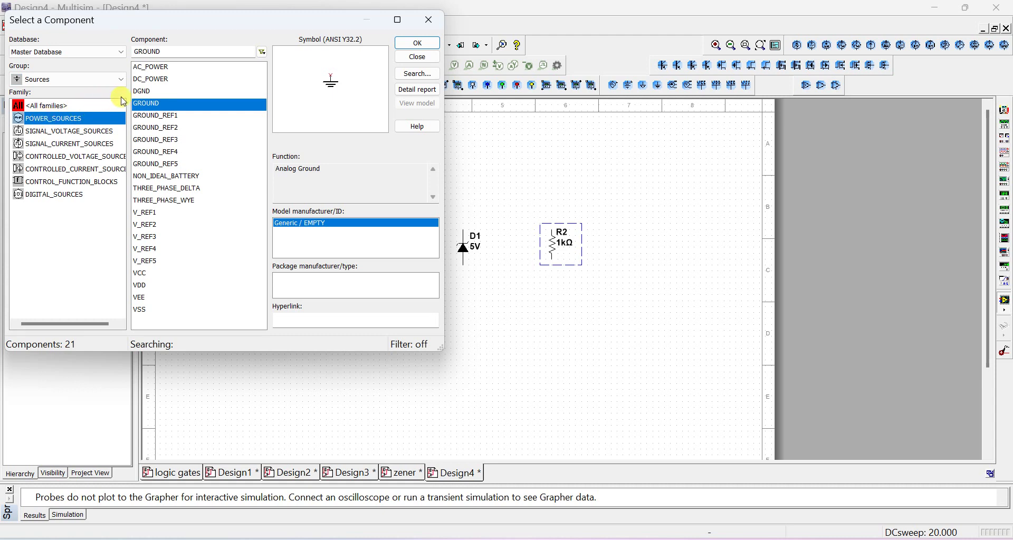
left_click(150, 83)
left_click(148, 67)
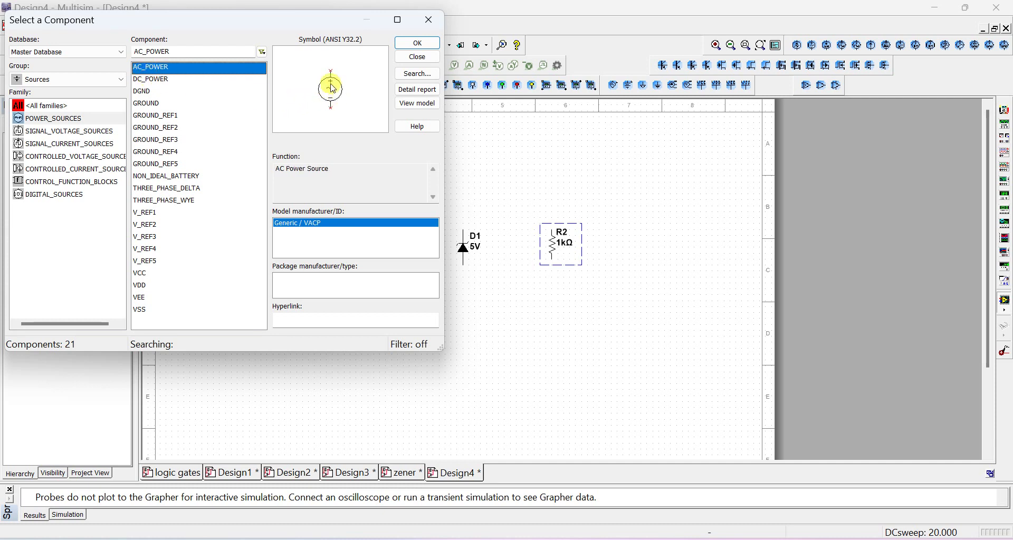
left_click(163, 79)
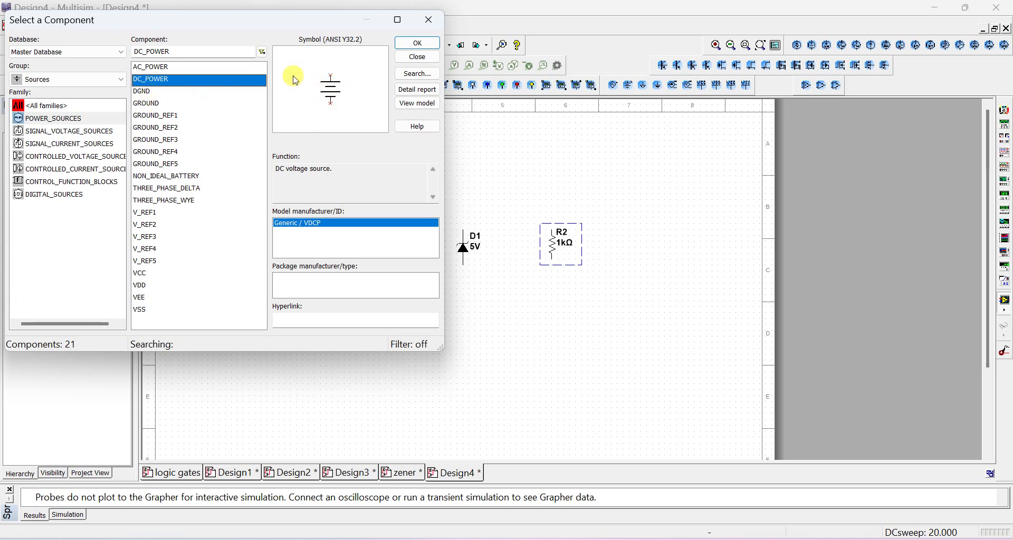
left_click(418, 43)
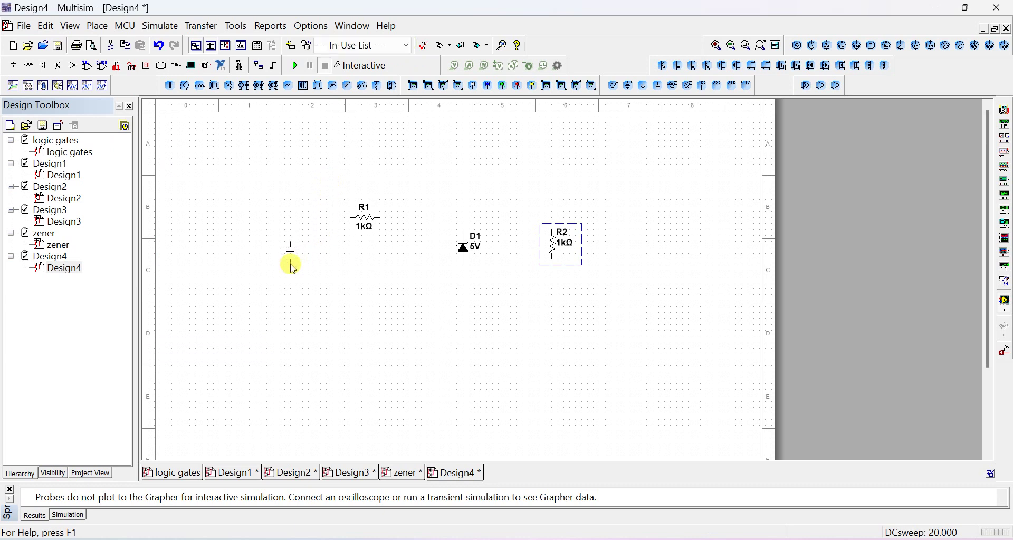
left_click(291, 267)
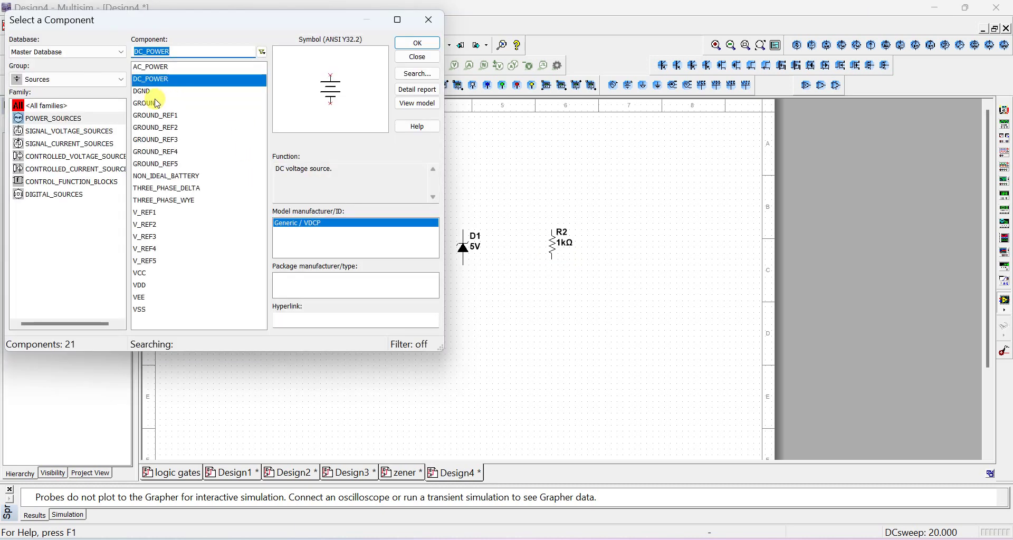
Step: Place a GROUND component from the power sources below the zener diode and finish placing components
left_click(150, 103)
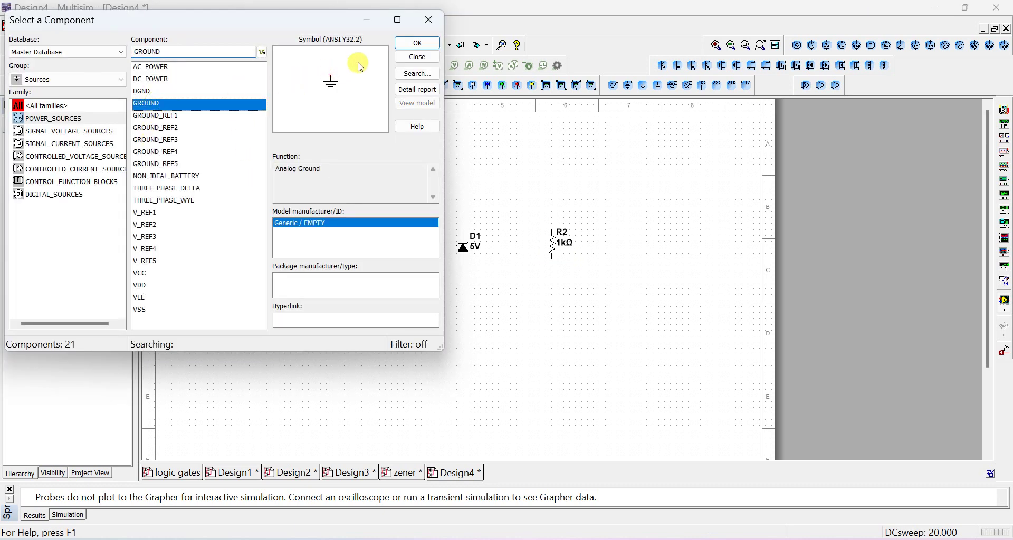
left_click(417, 43)
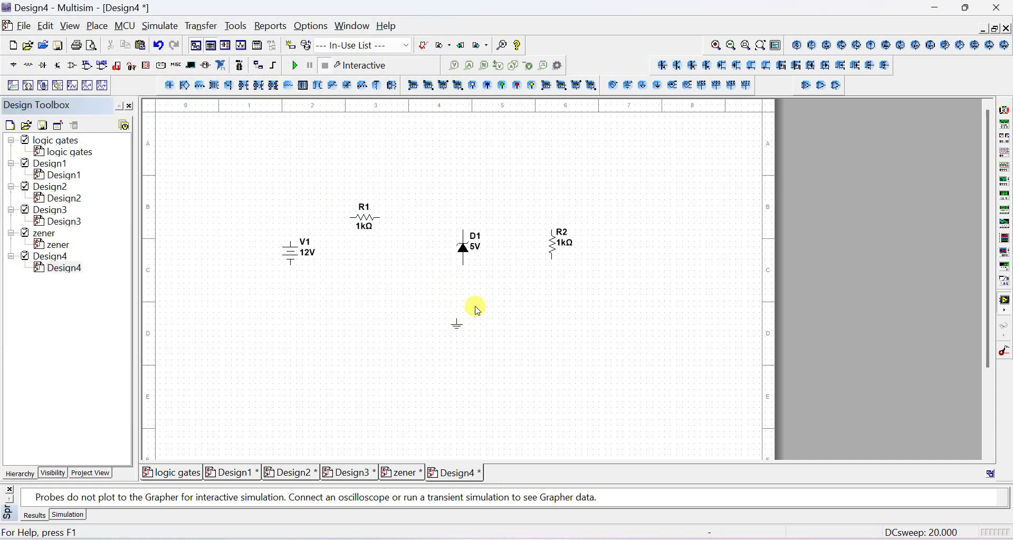
left_click(443, 303)
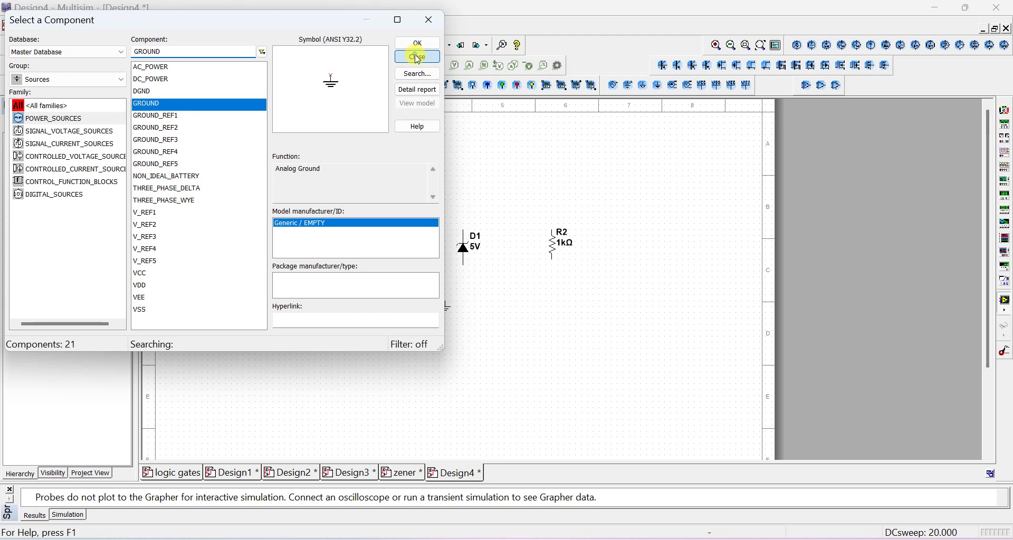
left_click(418, 56)
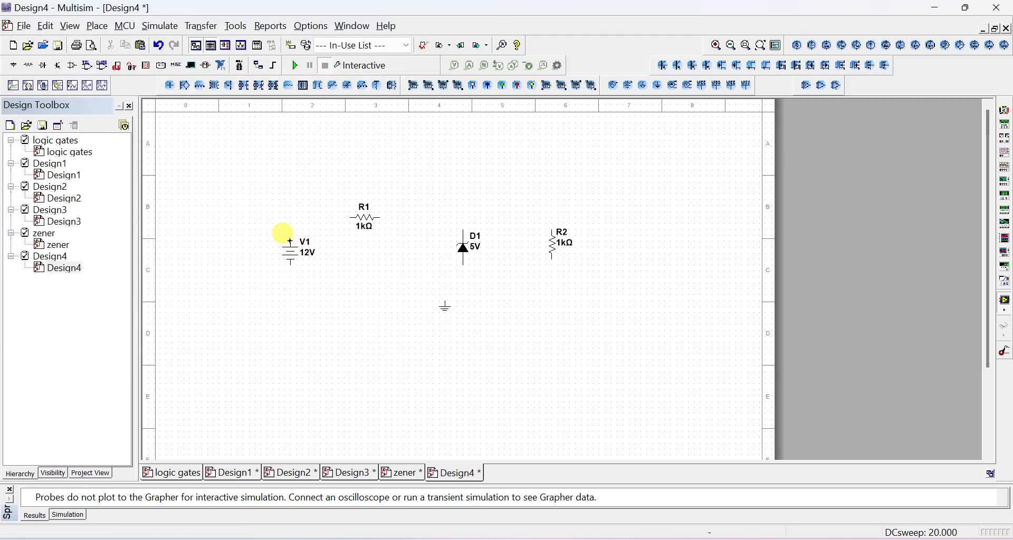
Step: Wire the source's positive terminal through R1 to the zener's cathode, and join that node to R2's upper end
left_click(289, 241)
left_click(344, 217)
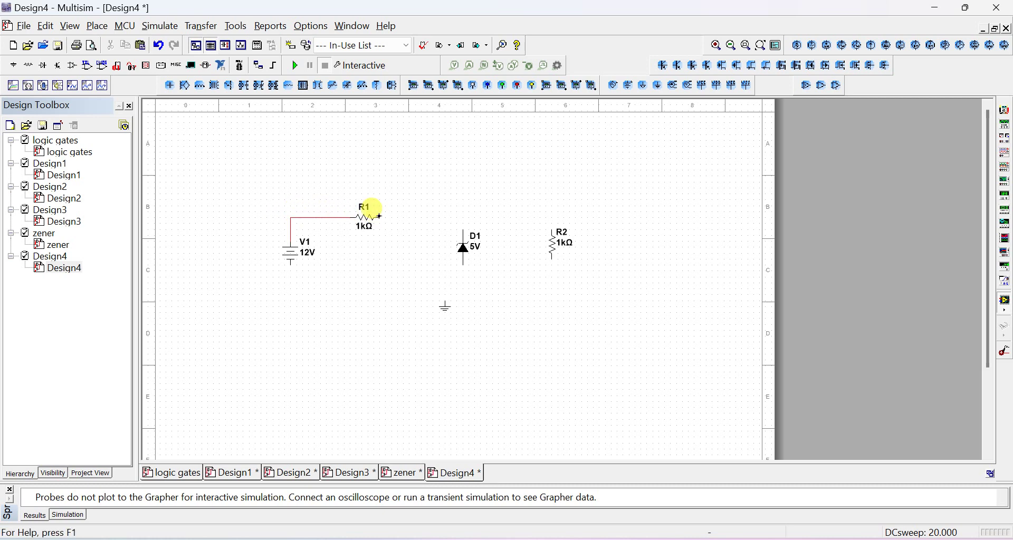
left_click(462, 230)
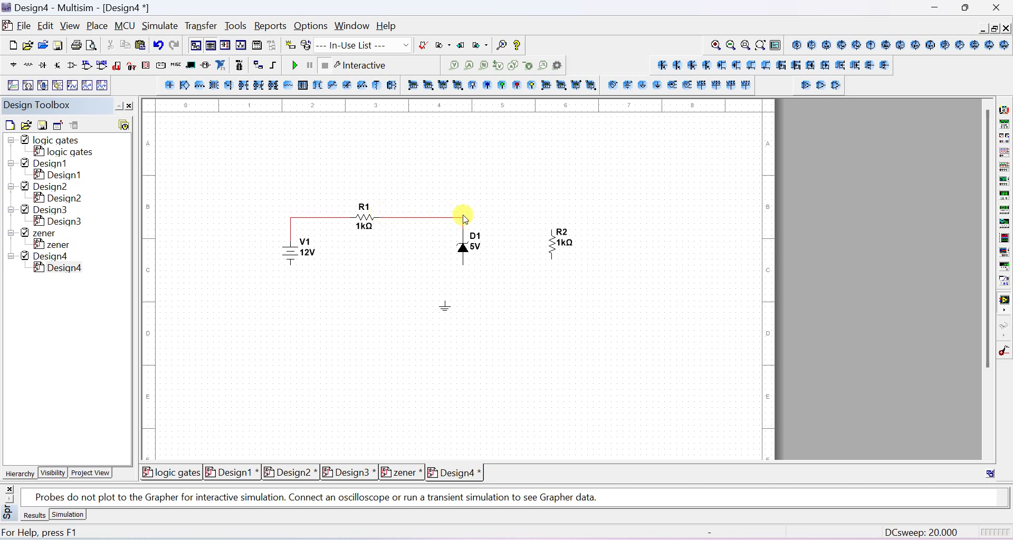
left_click(551, 229)
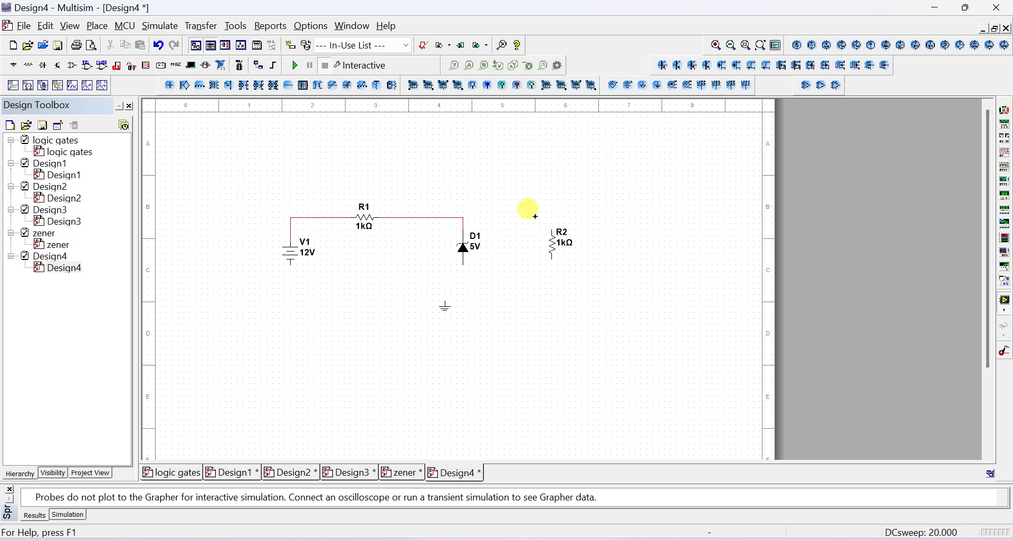
left_click(463, 218)
Step: Wire the source's negative terminal to R2's lower end, and connect the zener's anode and the ground to that return line
left_click(288, 269)
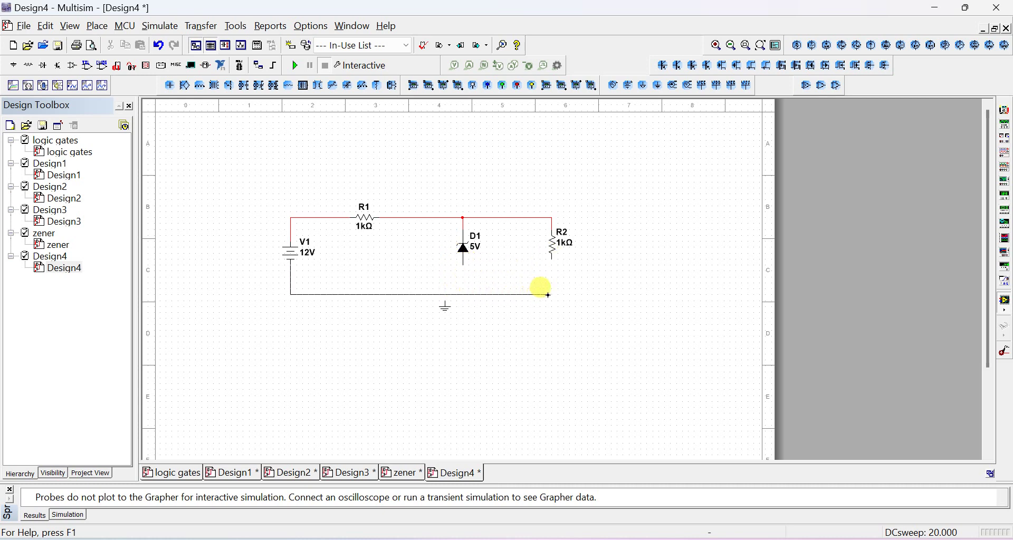
left_click(551, 296)
left_click(551, 260)
left_click(463, 266)
left_click(464, 294)
left_click(446, 295)
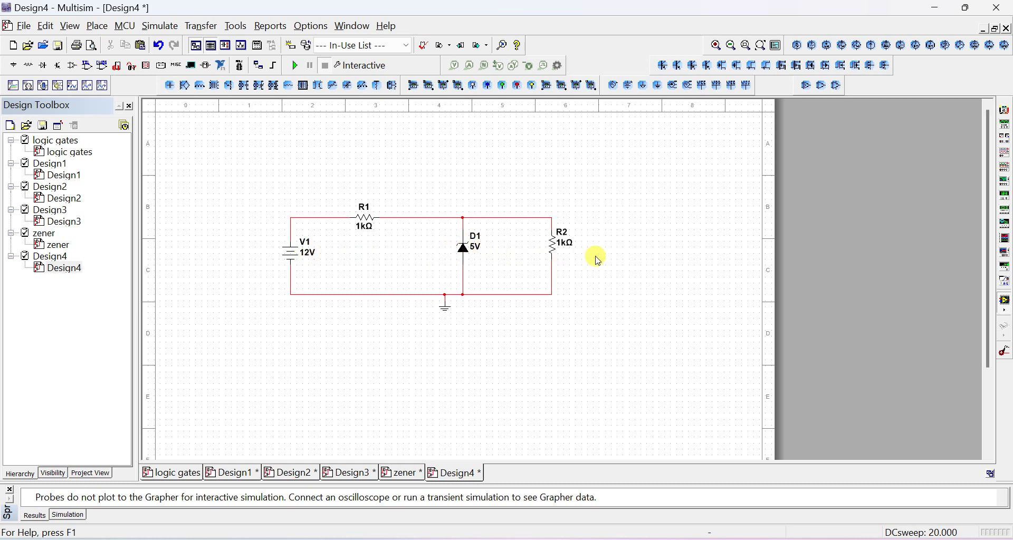
Step: Move load resistor R2 slightly down along its vertical branch
left_click(550, 248)
left_click_drag(551, 262, 551, 274)
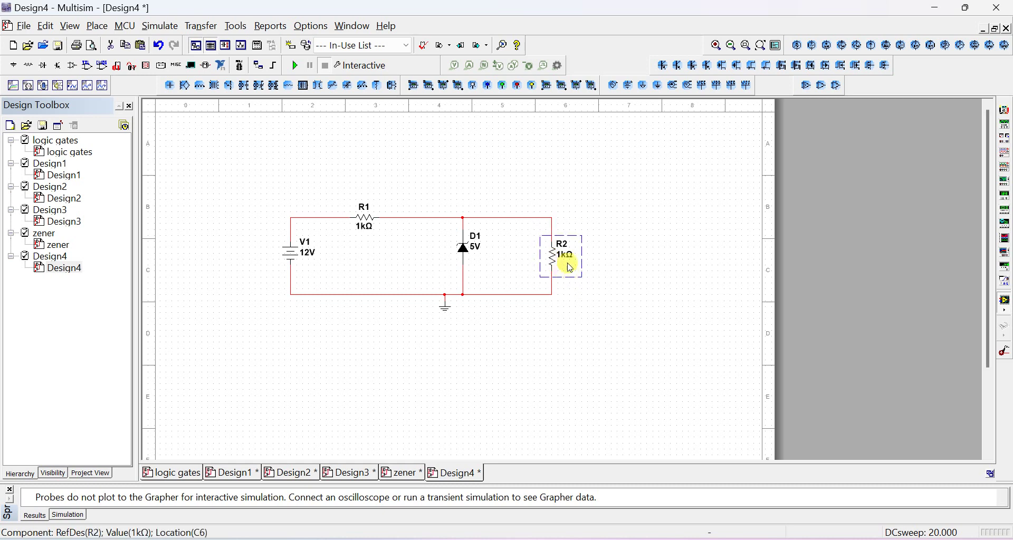
Step: Change the reference designator of load resistor R2 to RLOAD and that of series resistor R1 to RS
left_click(562, 246)
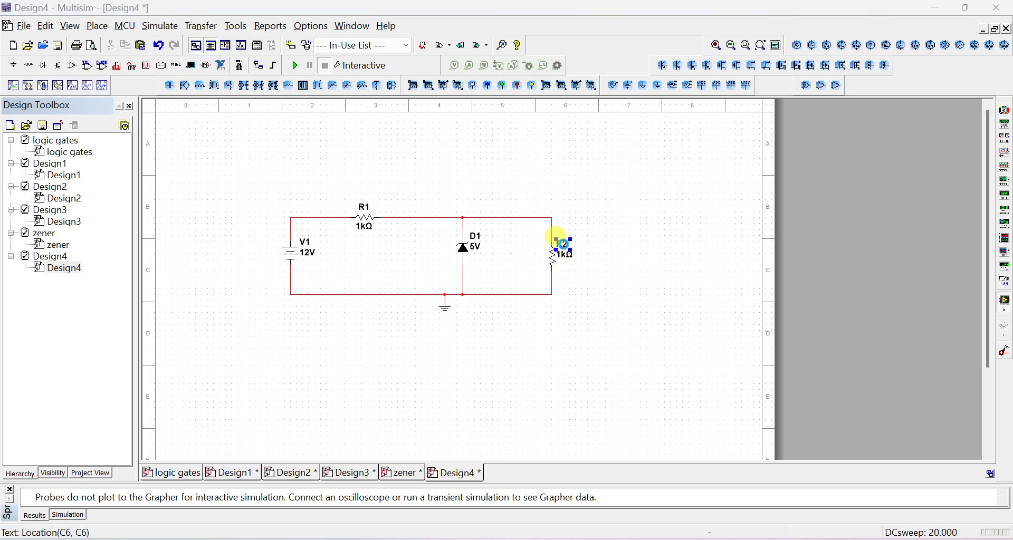
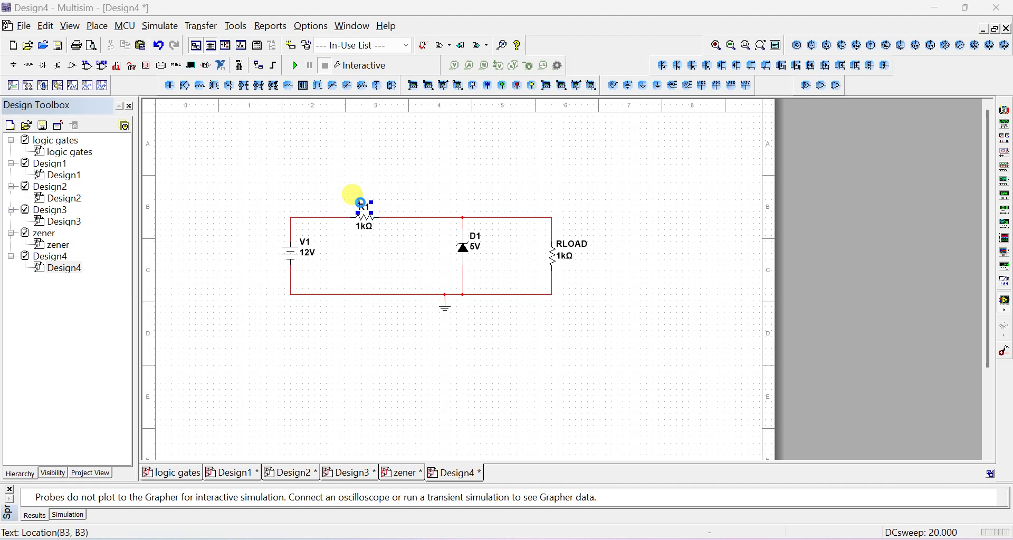
double_click(360, 204)
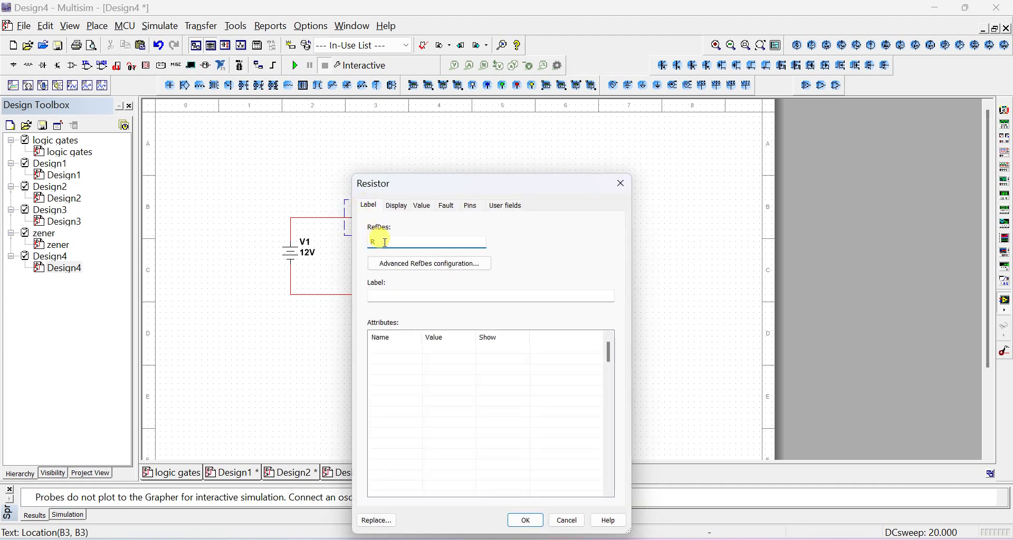
left_click(525, 521)
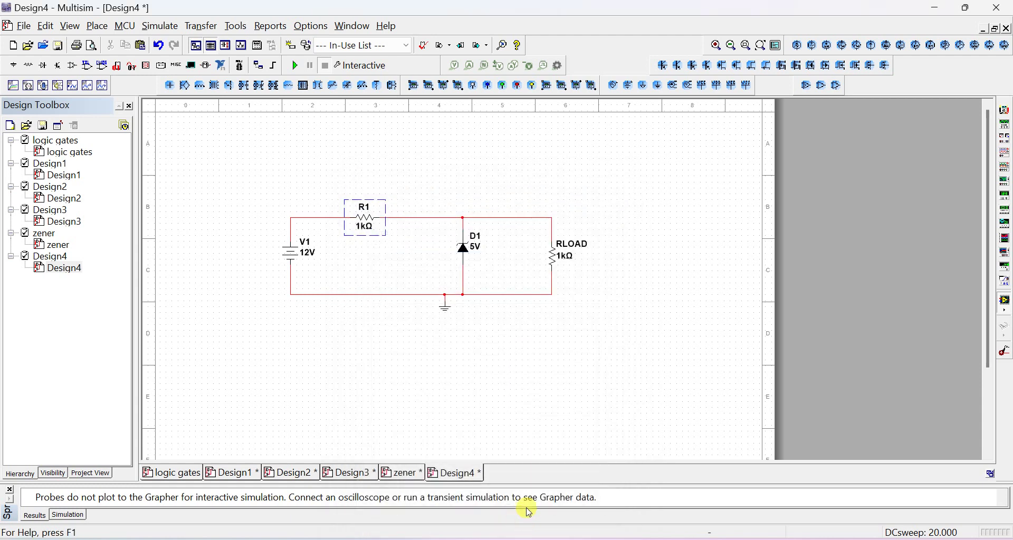
Step: Set the resistance of series resistor RS to 150 Ω
left_click(366, 227)
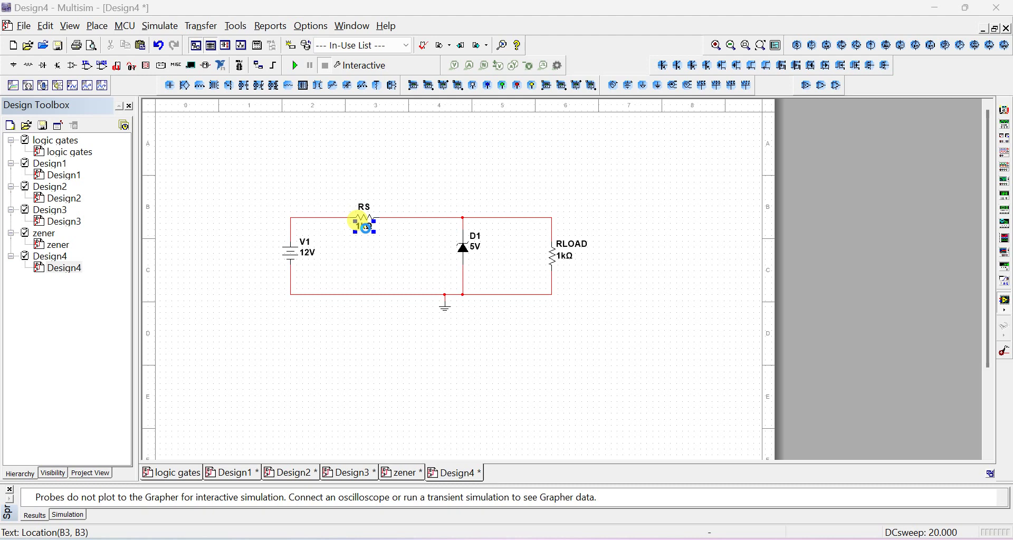
double_click(364, 228)
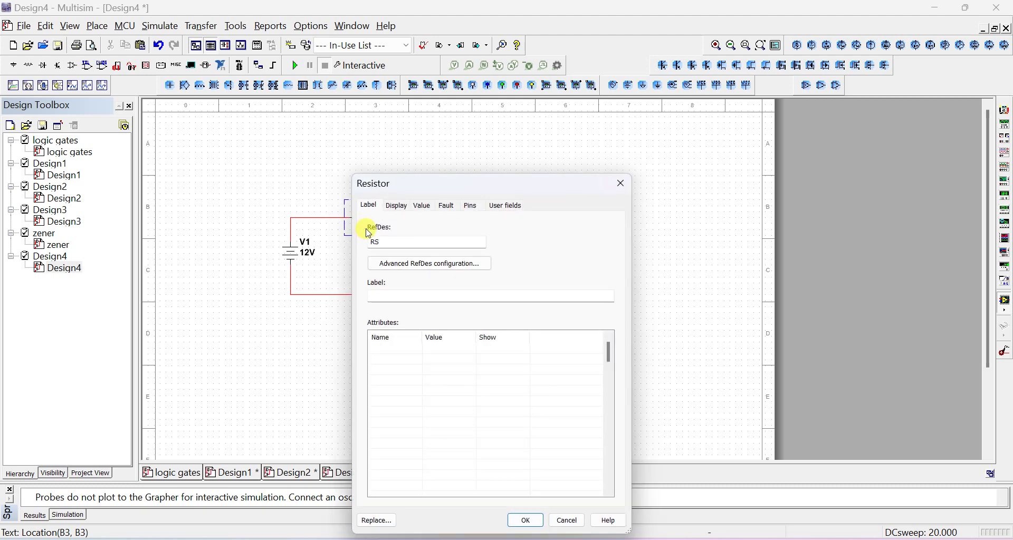
left_click(420, 206)
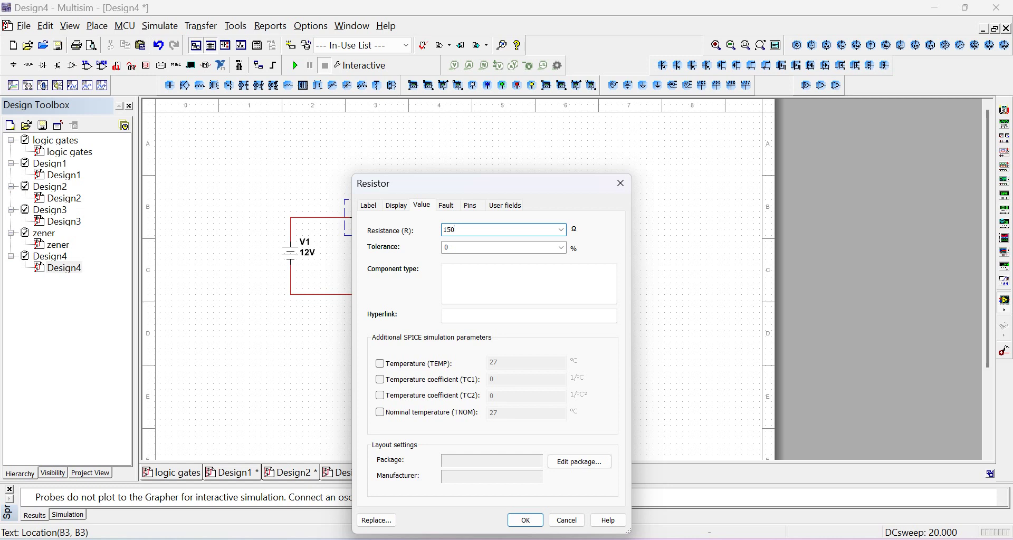
left_click(524, 519)
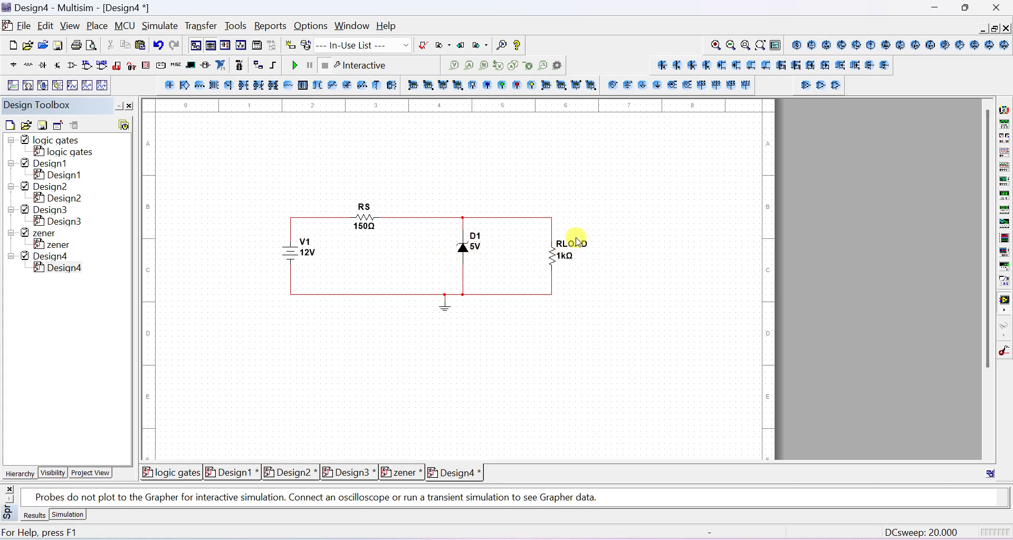
Step: Check the breakdown voltage in zener diode D1's properties and close them without changes
left_click(463, 249)
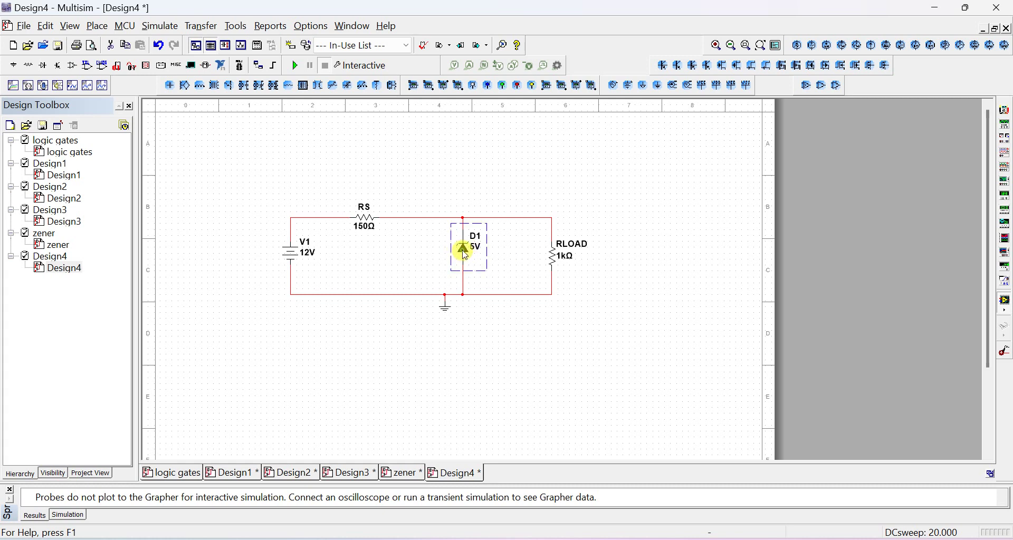
double_click(463, 248)
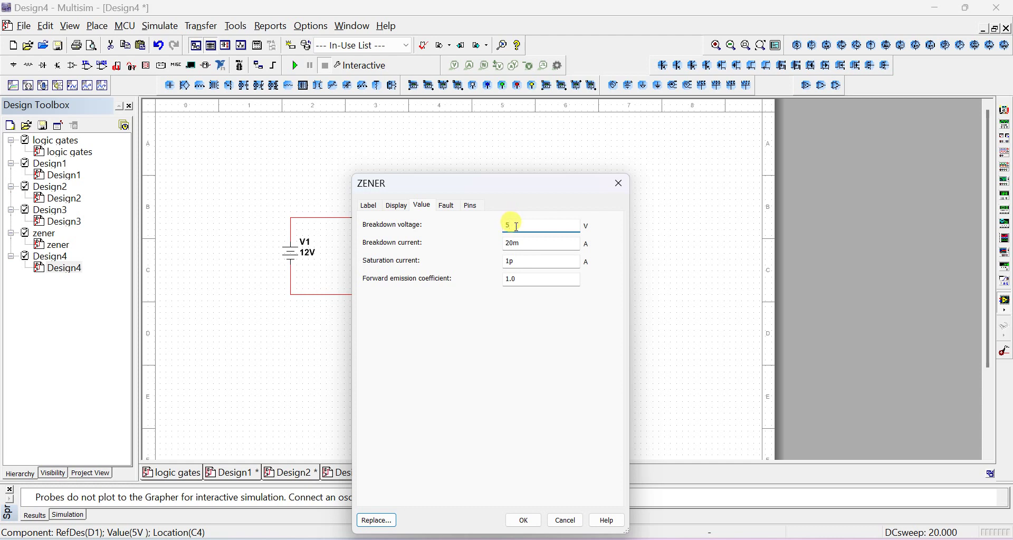
left_click(617, 184)
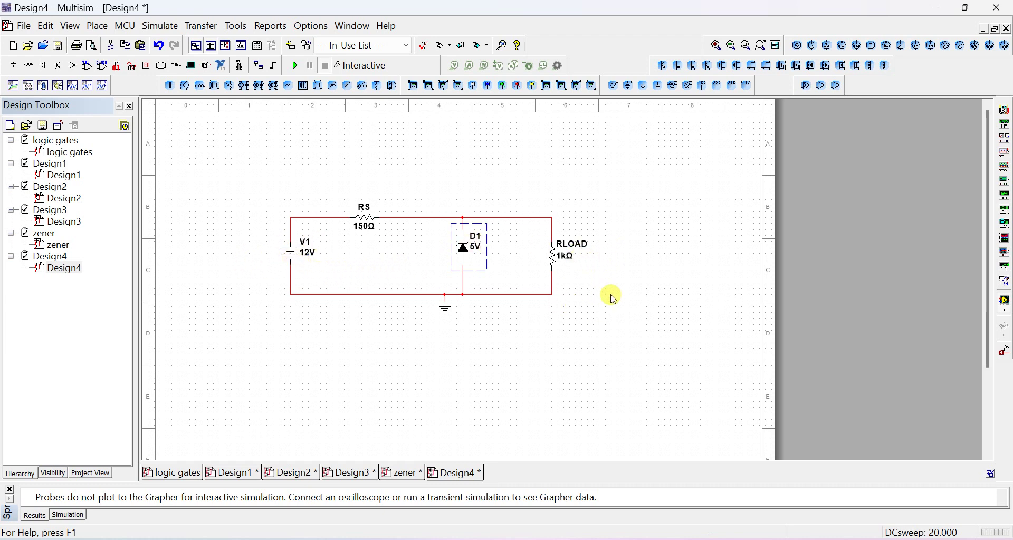
Step: Place a voltage probe on the wire at the upper end of RLOAD
left_click(558, 337)
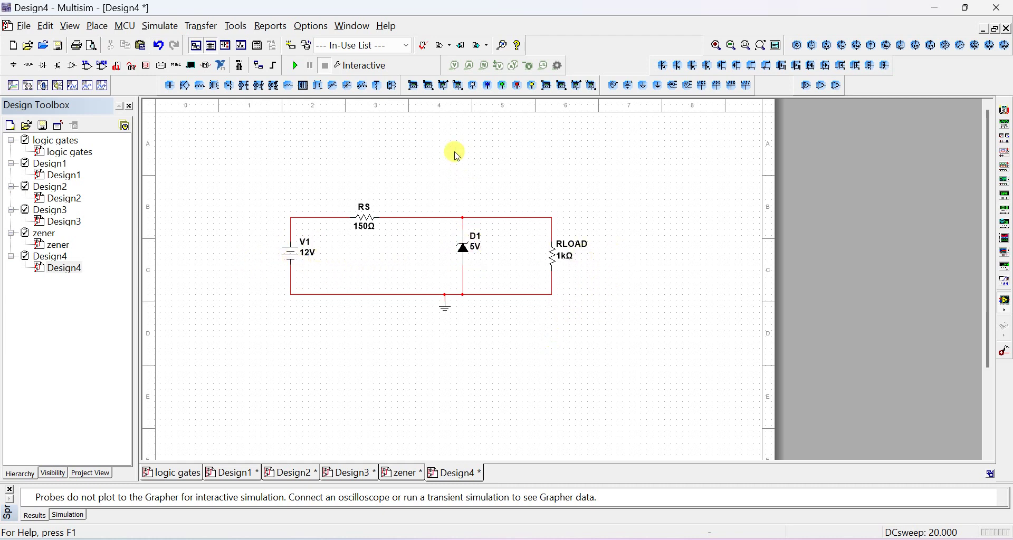
left_click(456, 66)
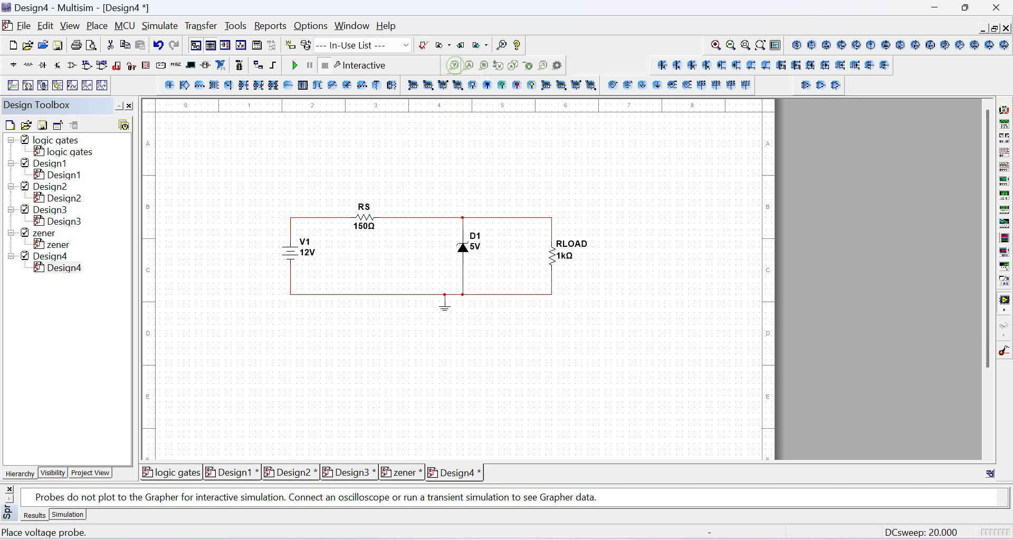
left_click(554, 226)
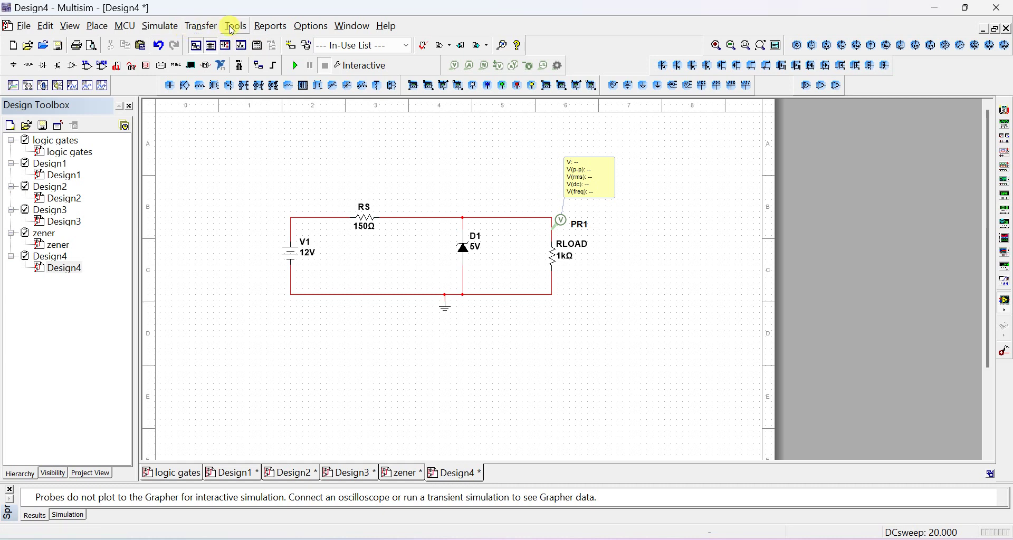
Step: Choose DC Sweep as the active analysis and check that V(PR1) is the selected output variable against the circuit
left_click(159, 27)
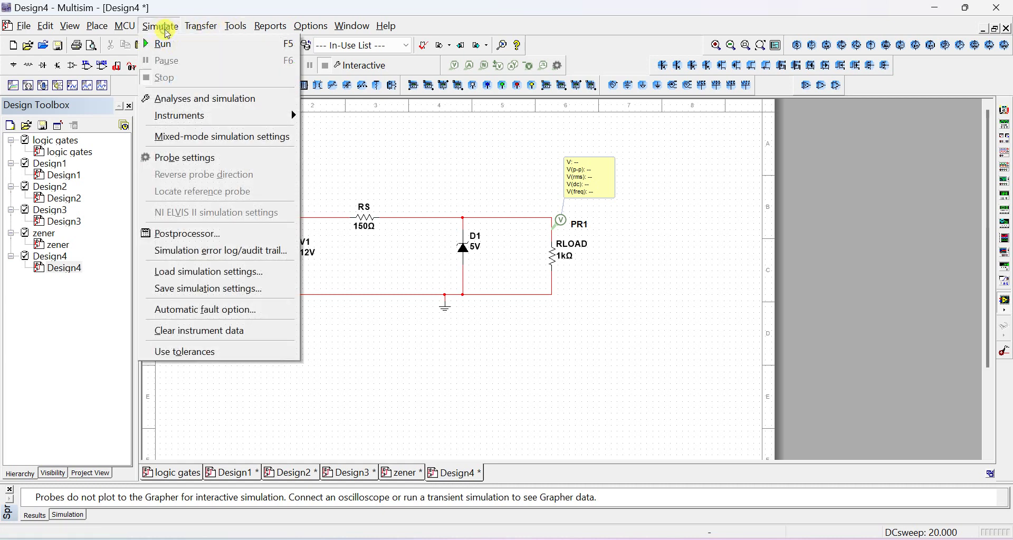
left_click(216, 104)
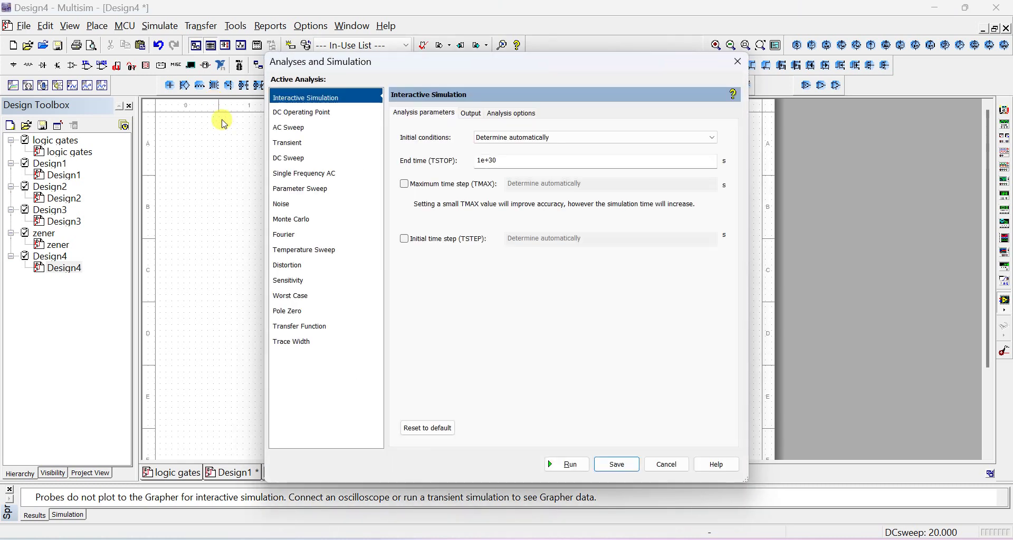
left_click(297, 162)
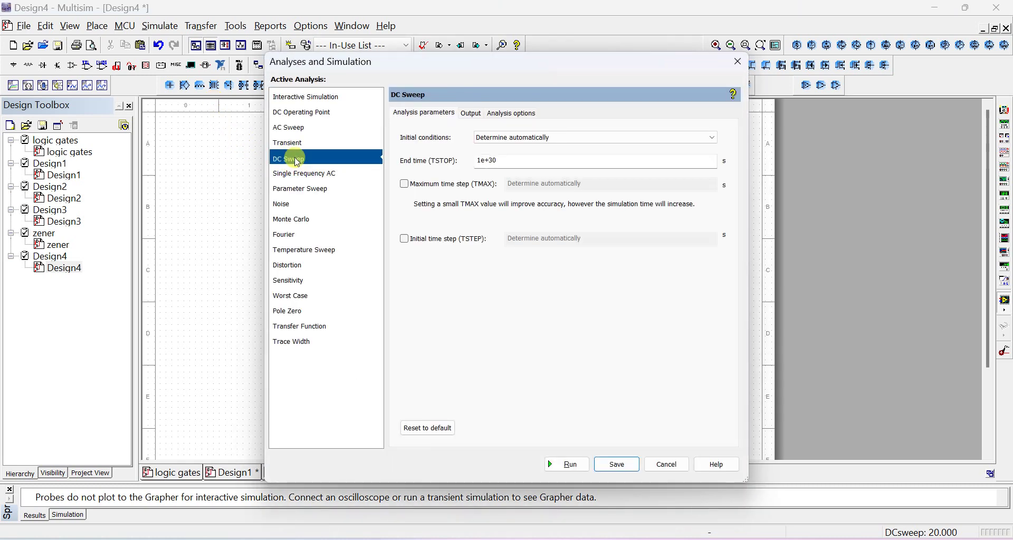
left_click(465, 114)
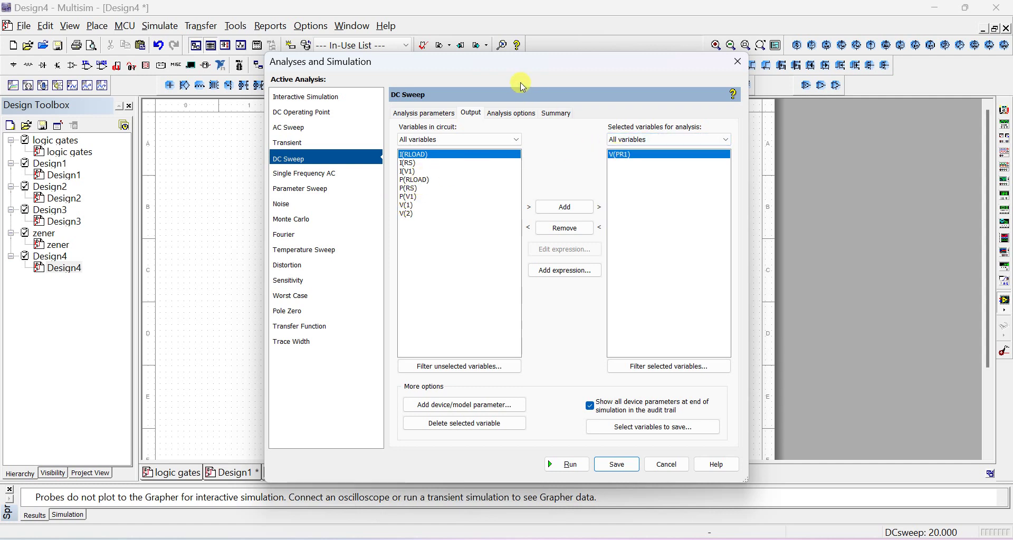
left_click_drag(516, 69, 521, 311)
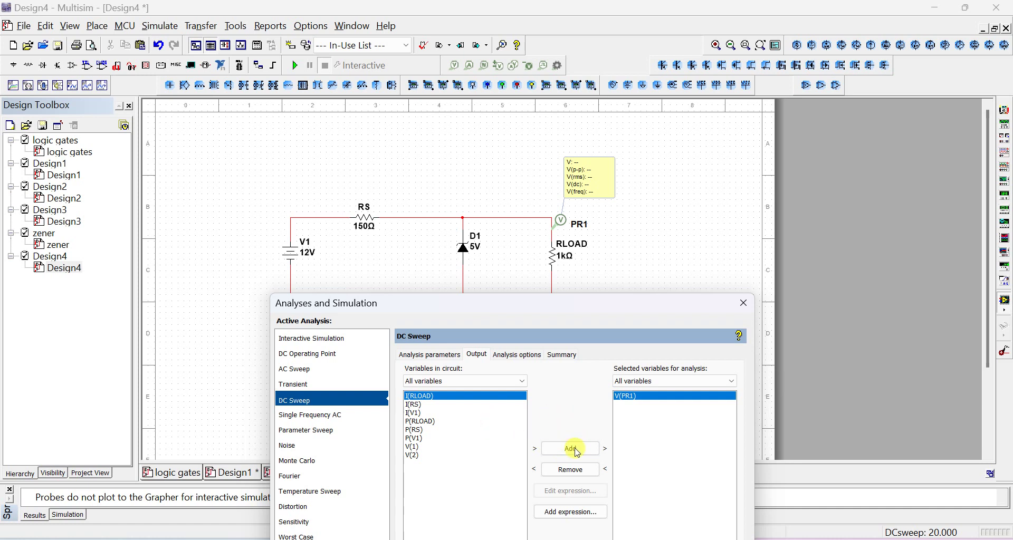
left_click_drag(509, 310, 503, 292)
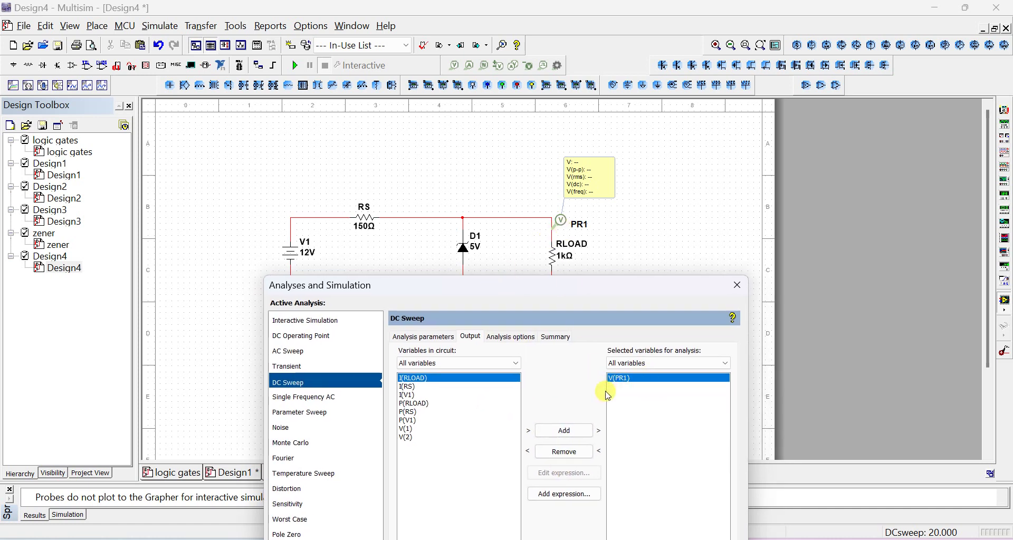
left_click(512, 247)
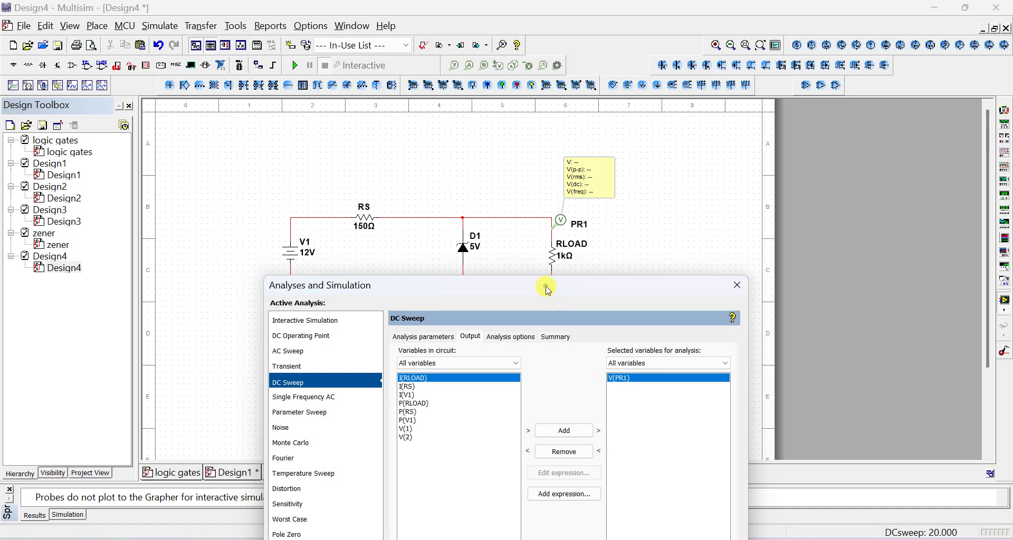
Step: Set the V1 sweep to start at 7 V and stop at 30 V, and run the DC sweep for V(PR1)
left_click_drag(547, 287, 517, 189)
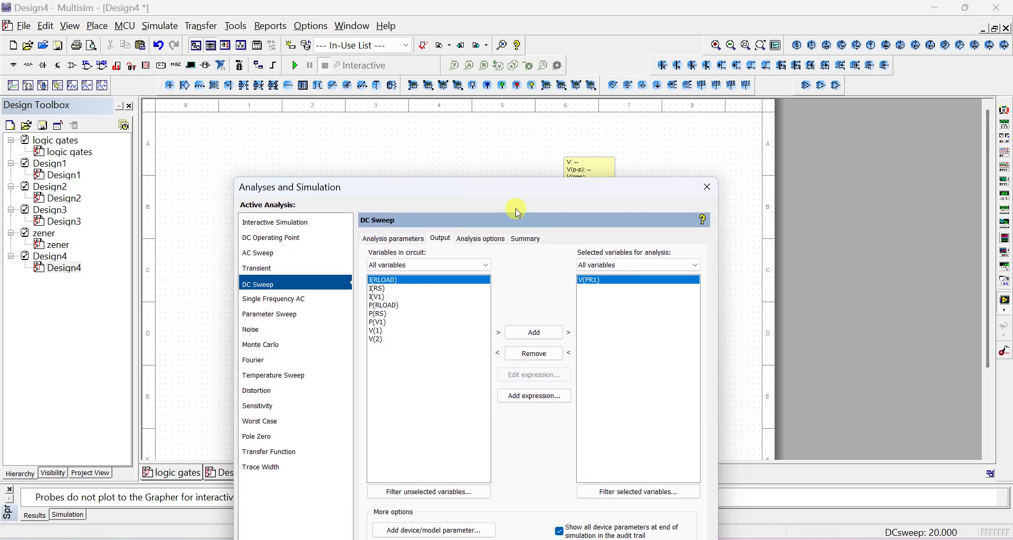
left_click(397, 240)
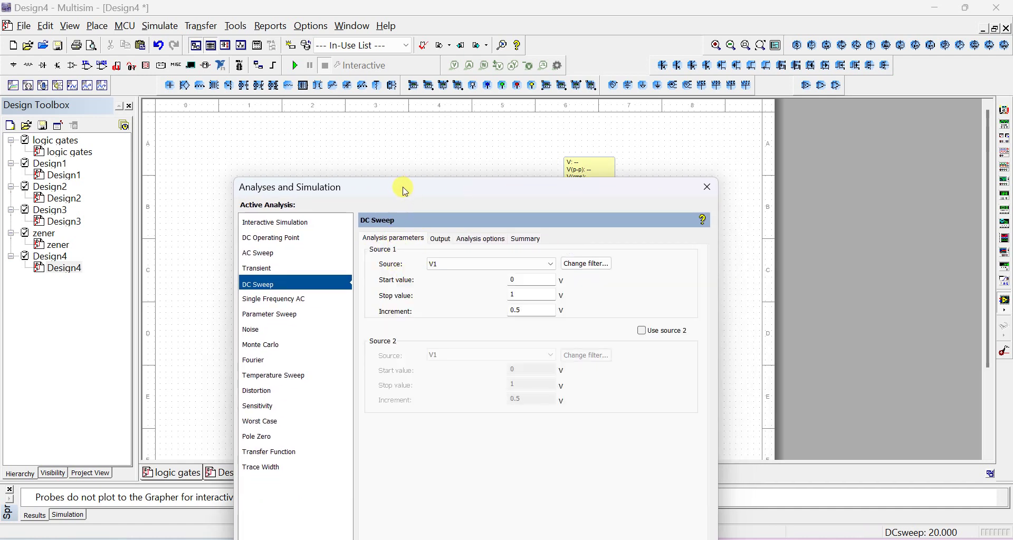
left_click_drag(404, 191, 394, 101)
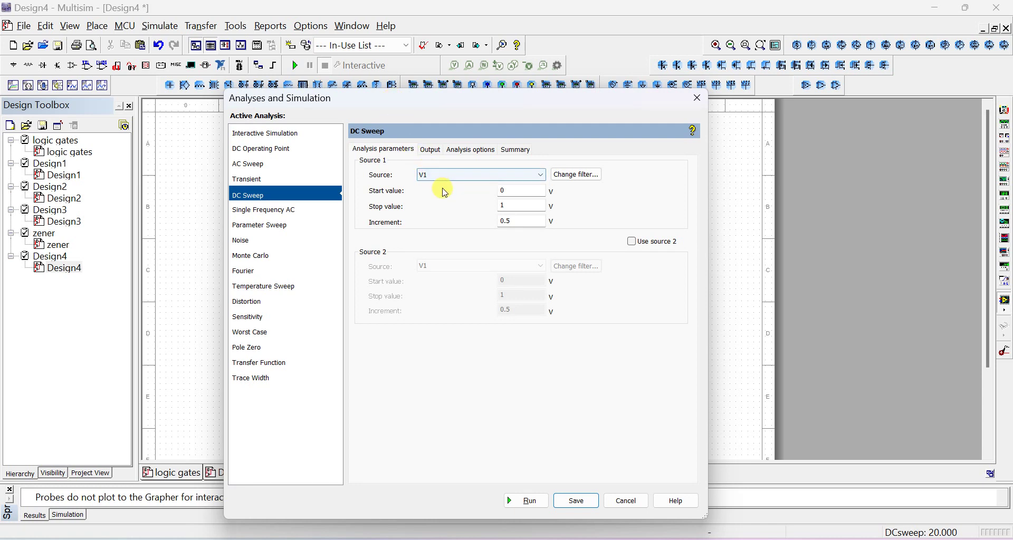
left_click_drag(351, 111, 591, 124)
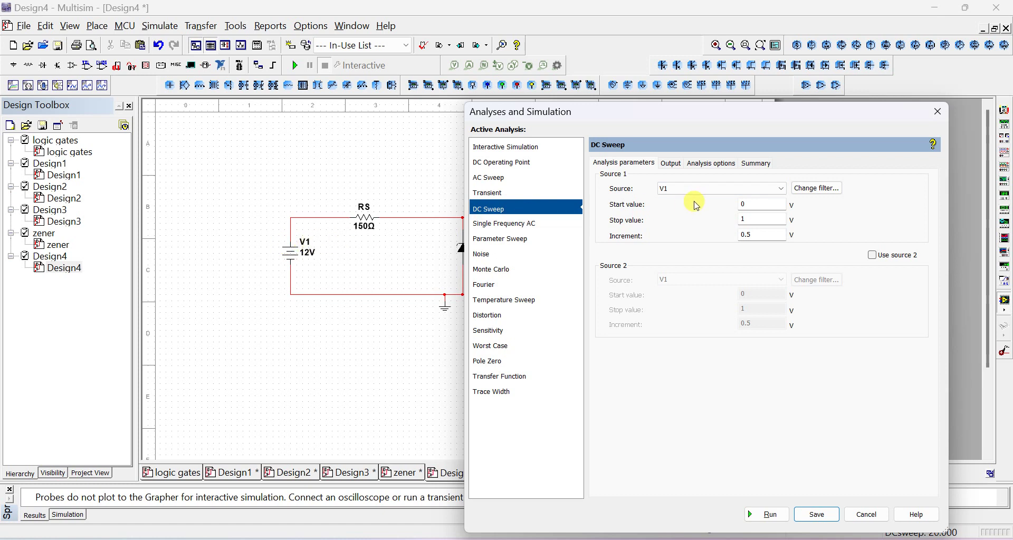
double_click(747, 206)
double_click(759, 218)
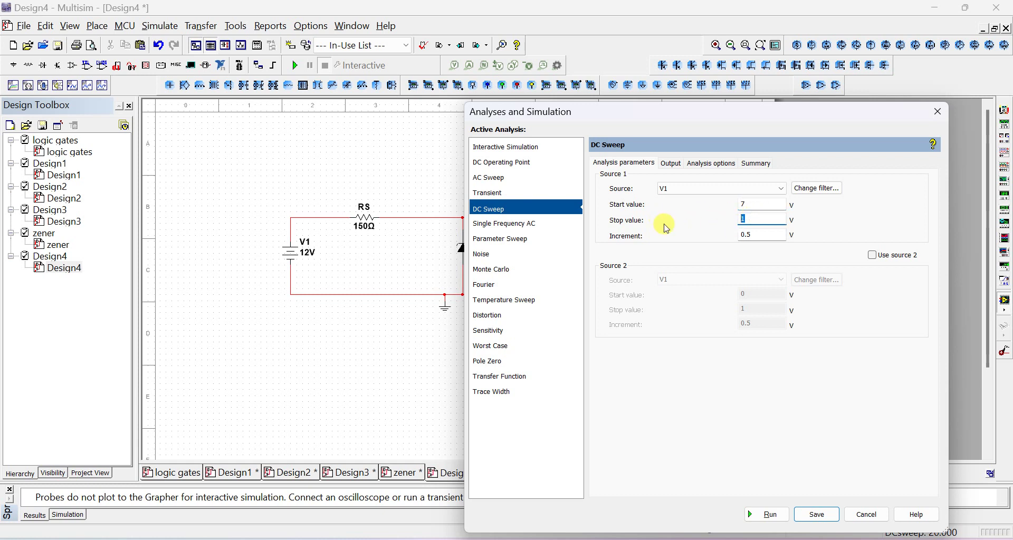
type("2")
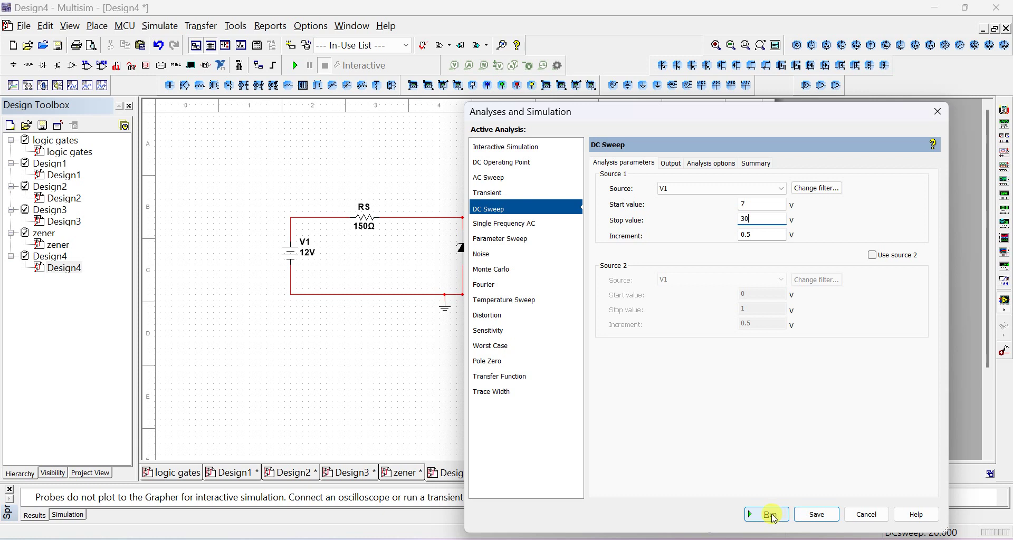
left_click(671, 163)
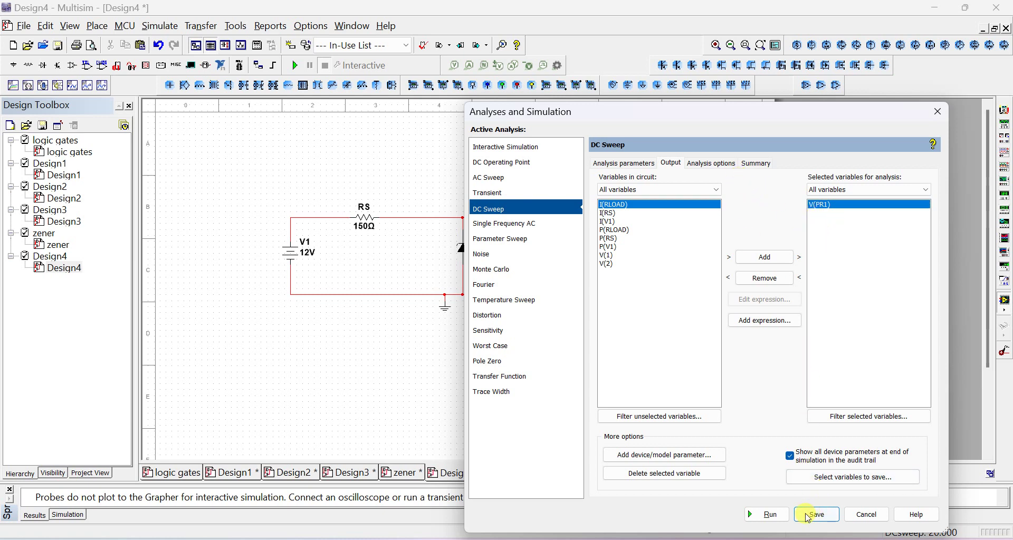
left_click(767, 514)
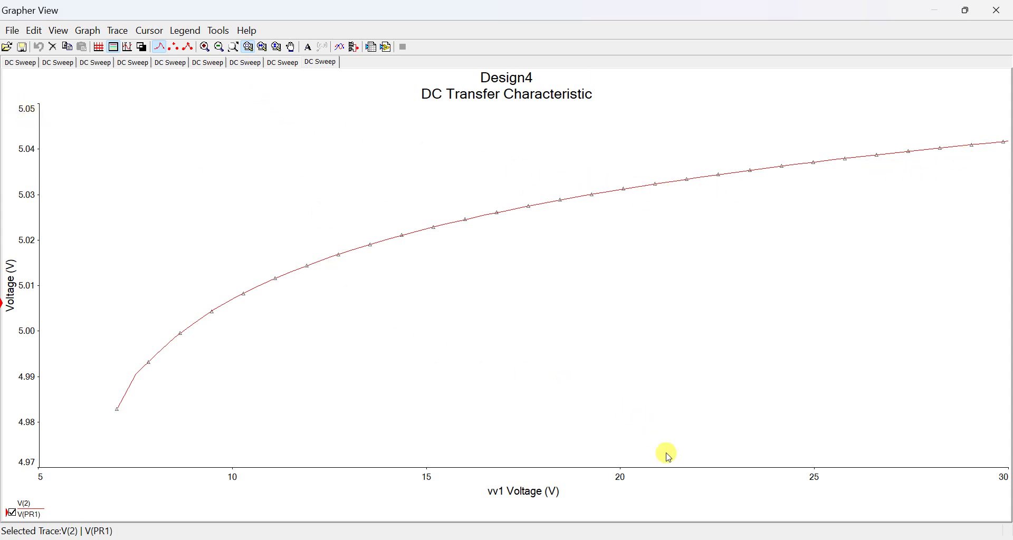
Step: Set the graph's vertical voltage axis range to a minimum of 3 and a maximum of 8, and apply it
left_click(24, 240)
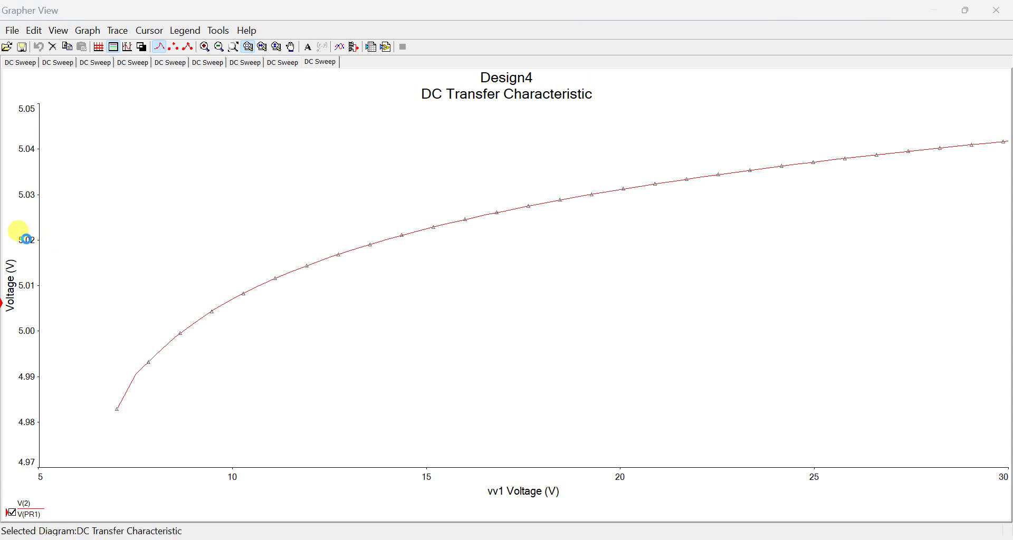
double_click(26, 239)
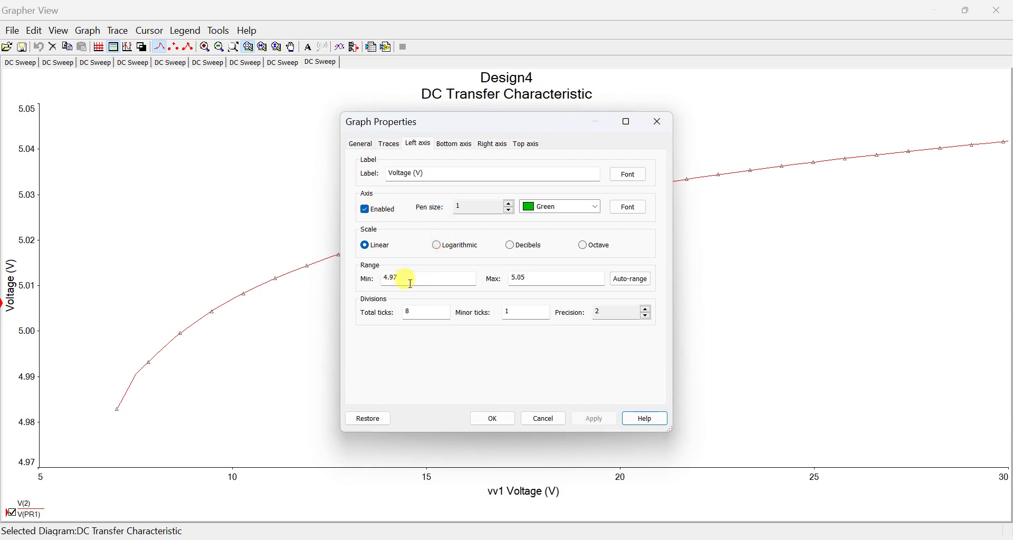
left_click(622, 278)
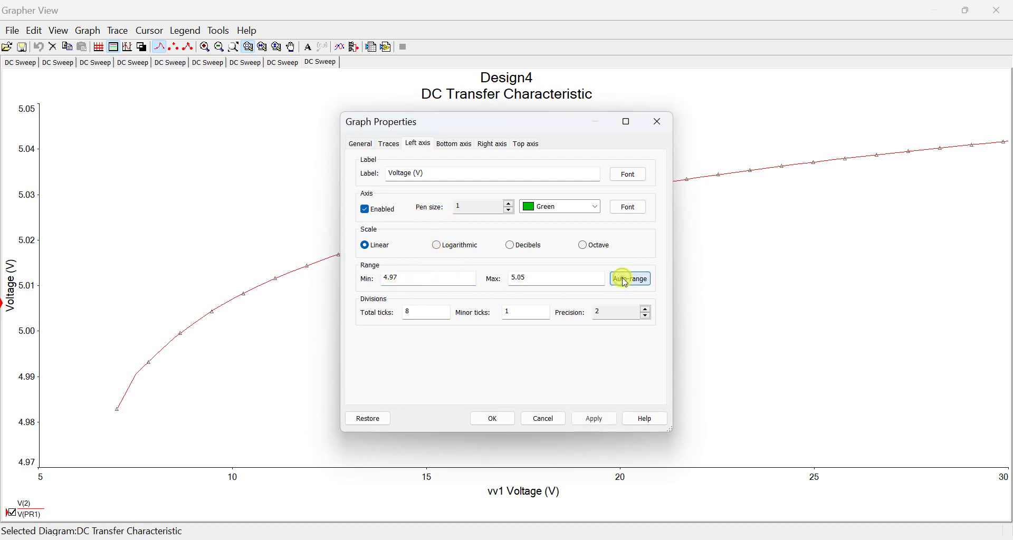
left_click(535, 279)
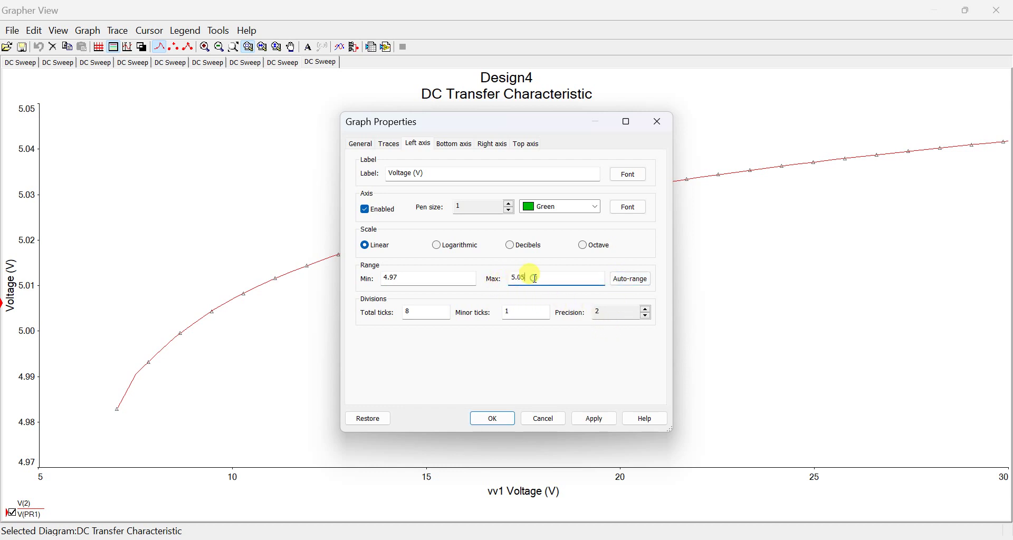
double_click(434, 281)
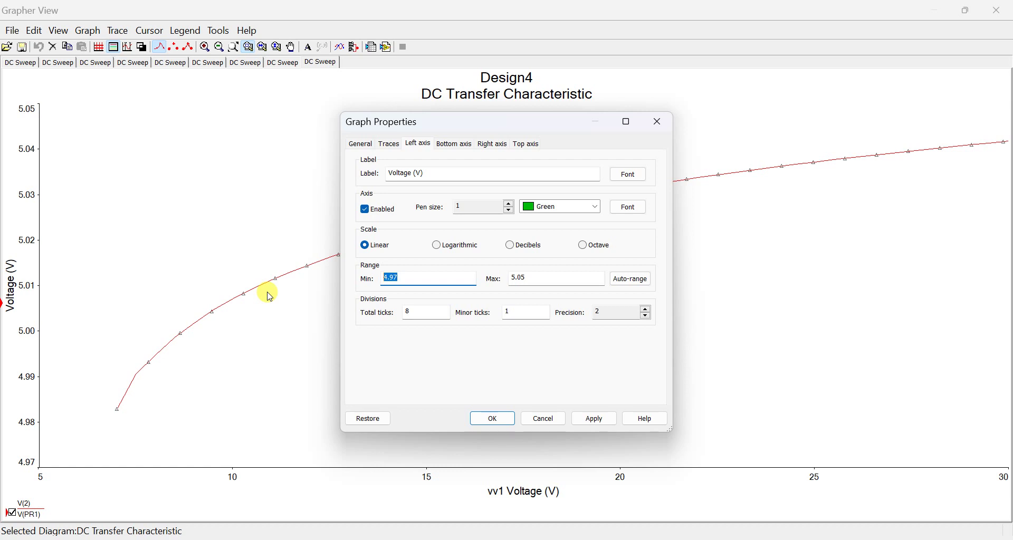
type("3")
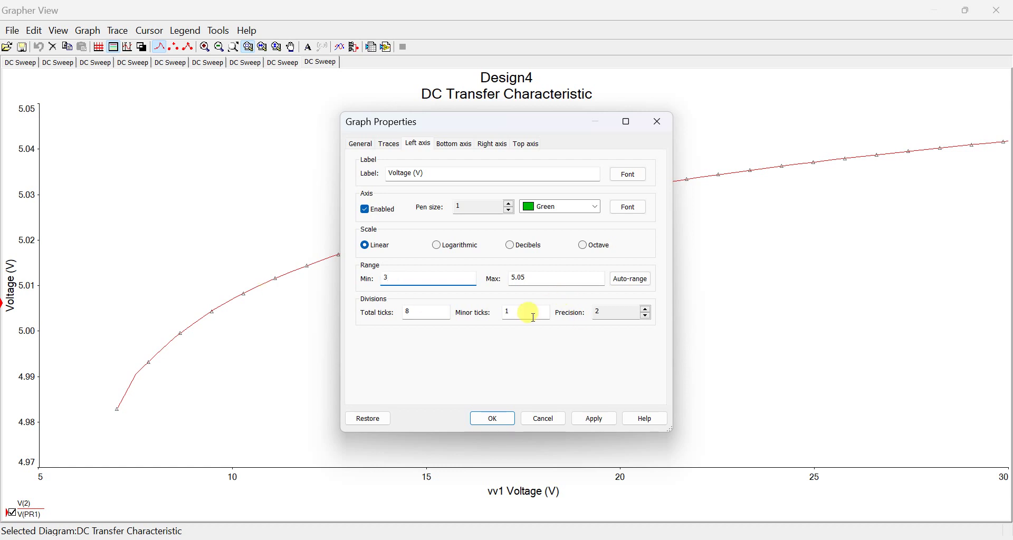
double_click(530, 278)
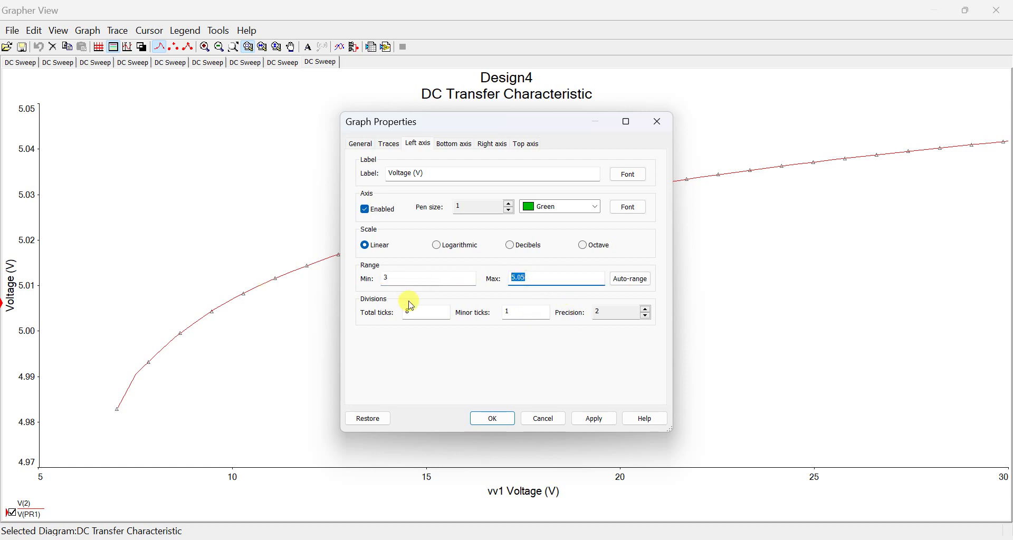
type("8")
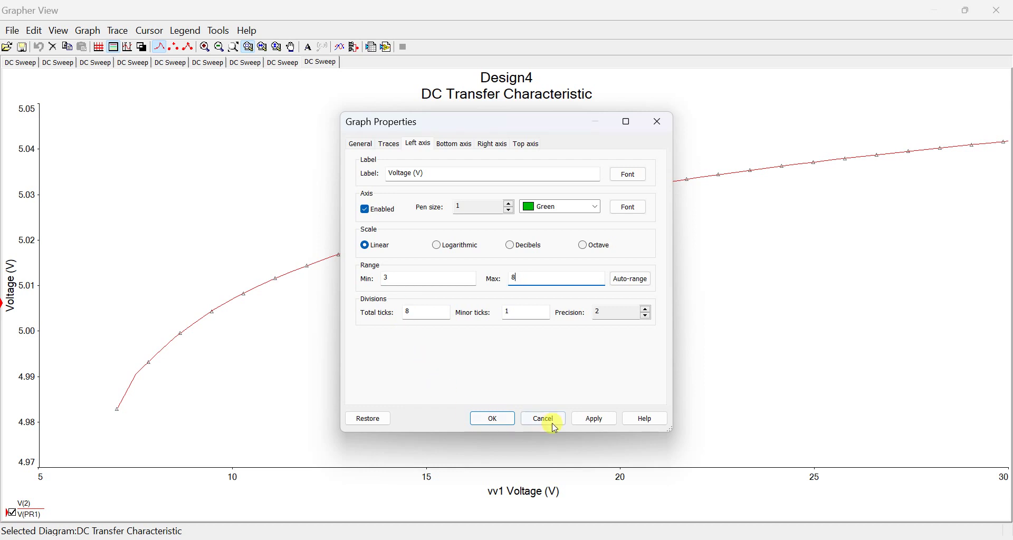
left_click(594, 419)
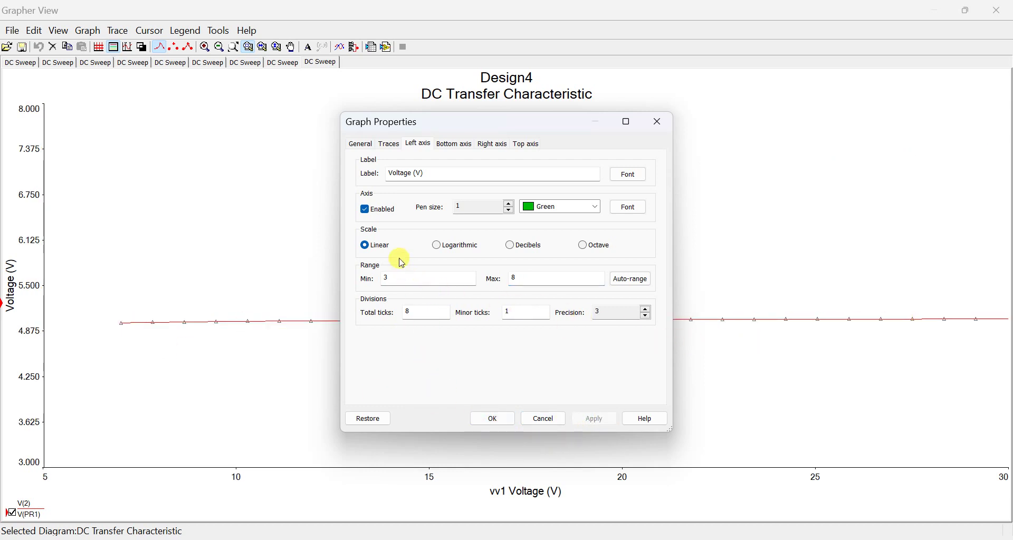
Step: Lower the voltage axis minimum to 2, apply it and close the graph properties
double_click(398, 278)
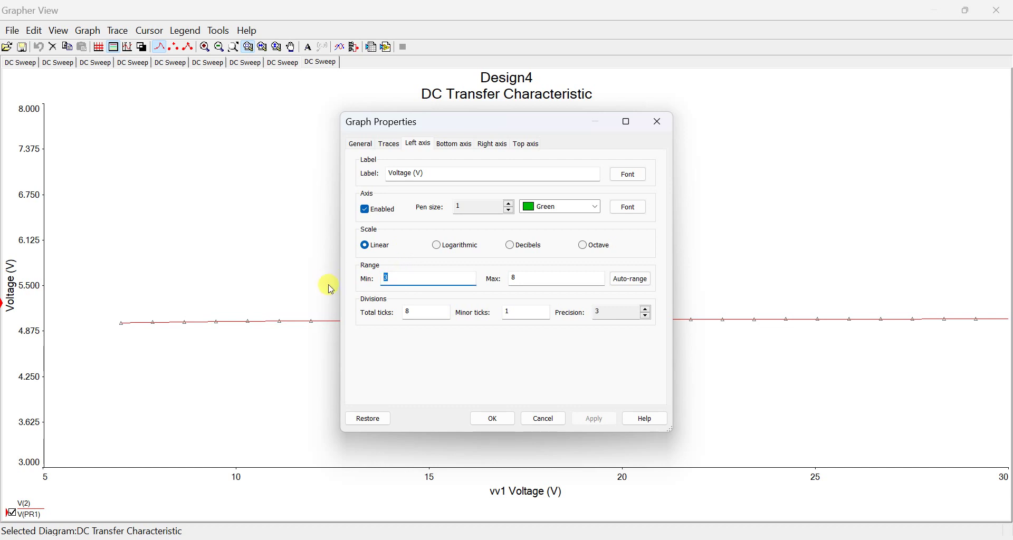
type("2")
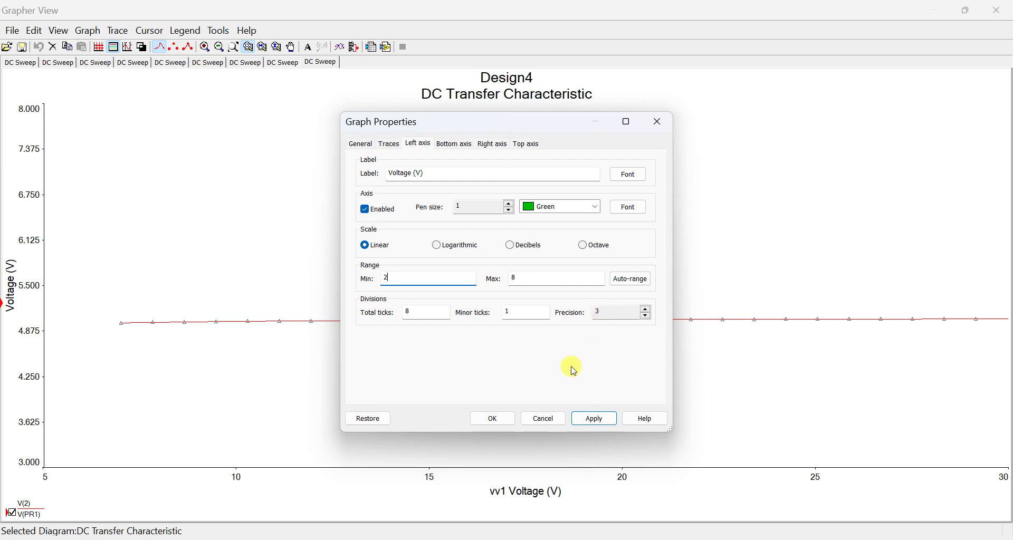
left_click(599, 422)
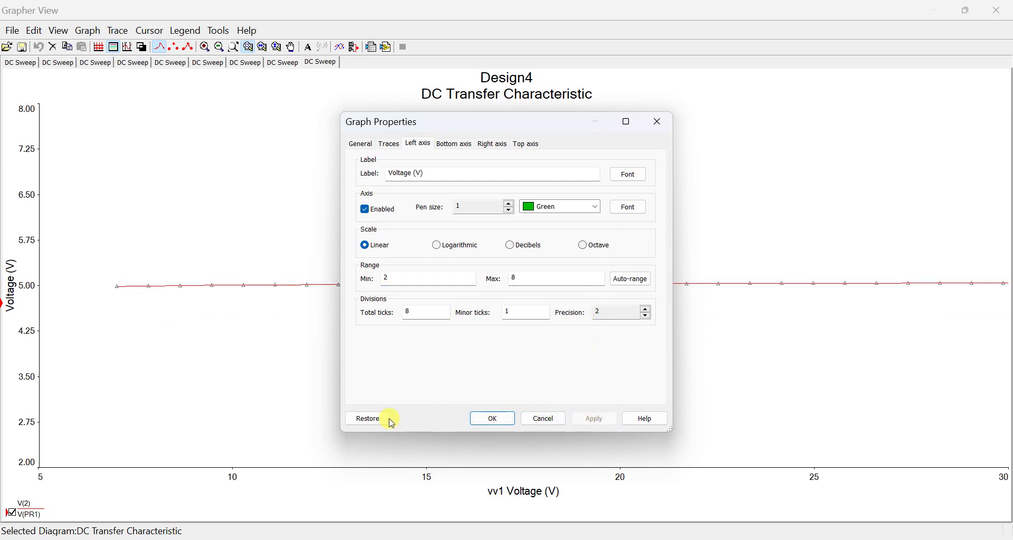
left_click(488, 420)
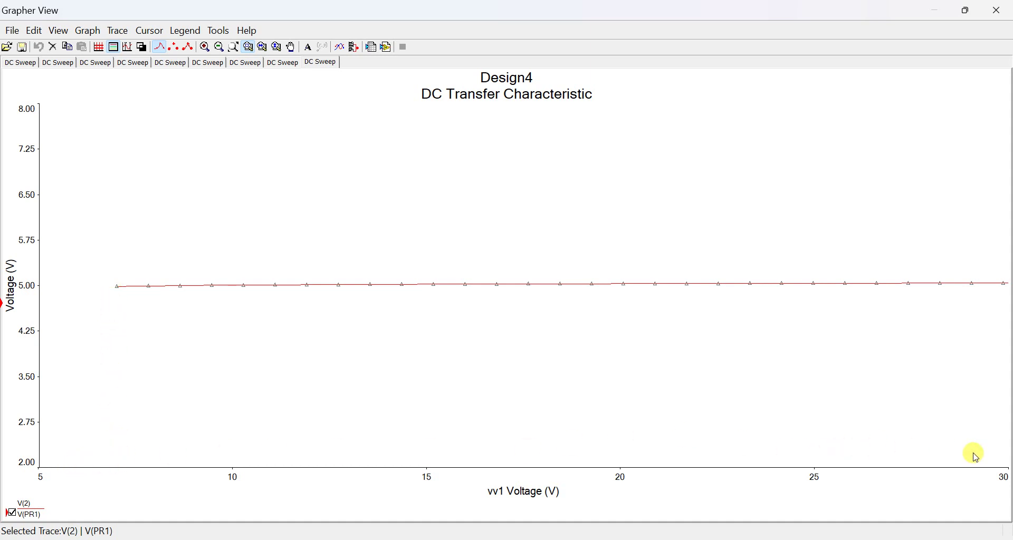
Step: Examine the V(PR1) trace, view the zener regulator circuit in Paint and return to the graph
left_click(647, 286)
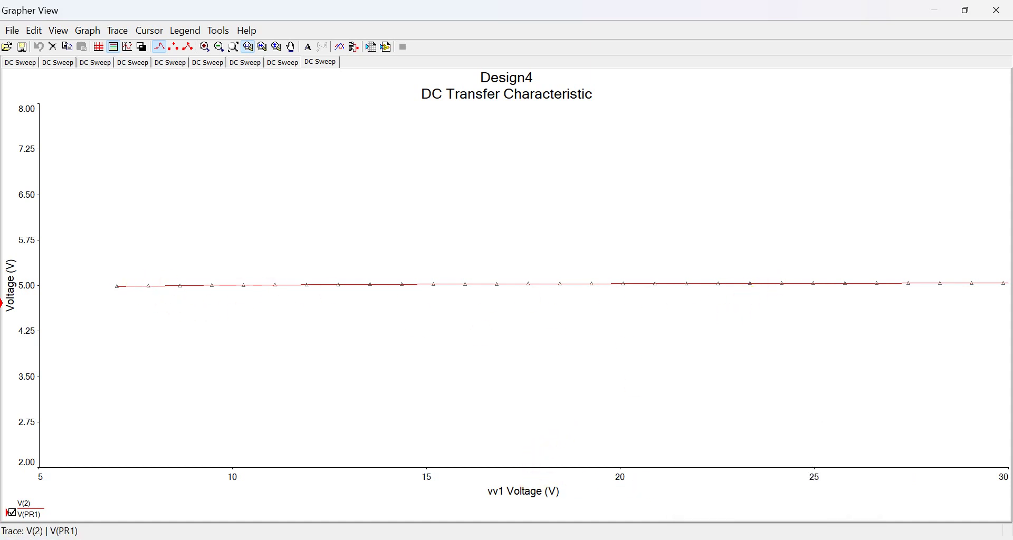
key("alt+Tab")
key("alt+Tab")
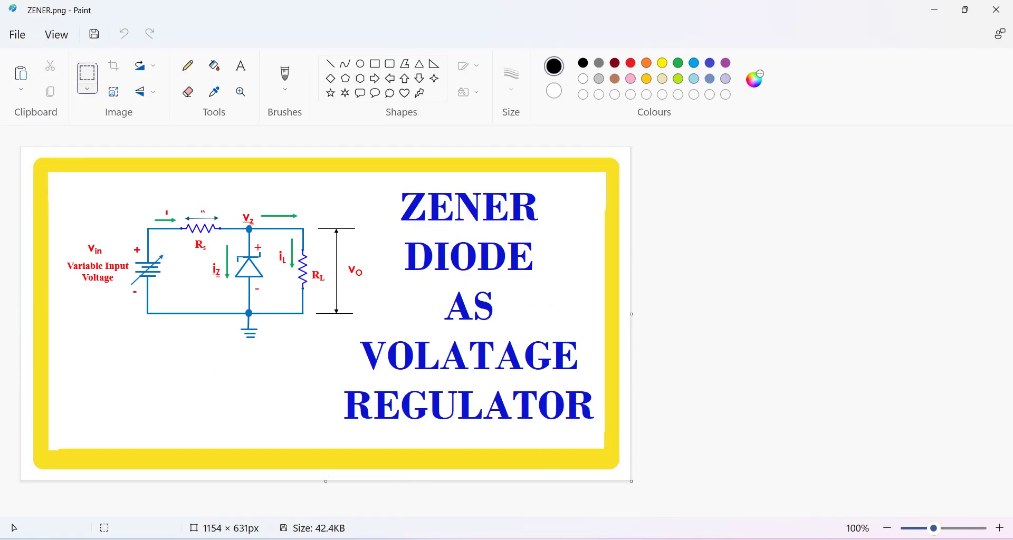
key("alt+Tab")
key("alt+Tab")
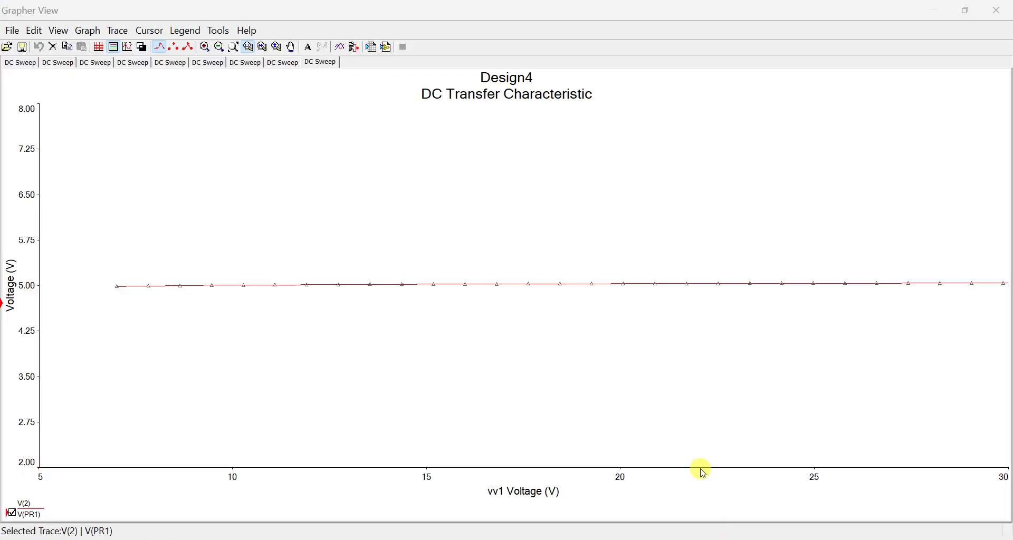
Step: Close the graph, set the V1 sweep start value to 3 V and rerun the DC sweep
left_click(997, 10)
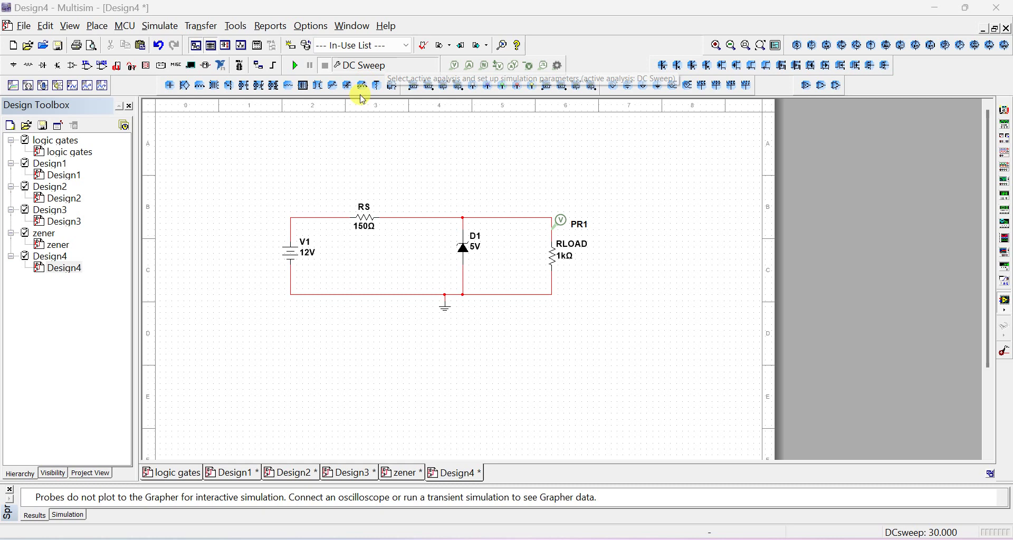
left_click(369, 65)
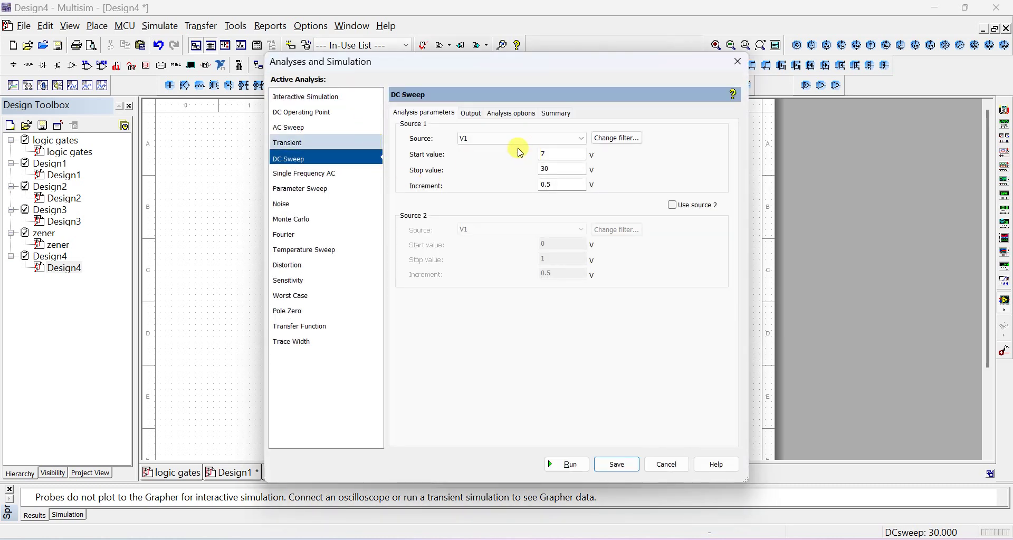
double_click(545, 153)
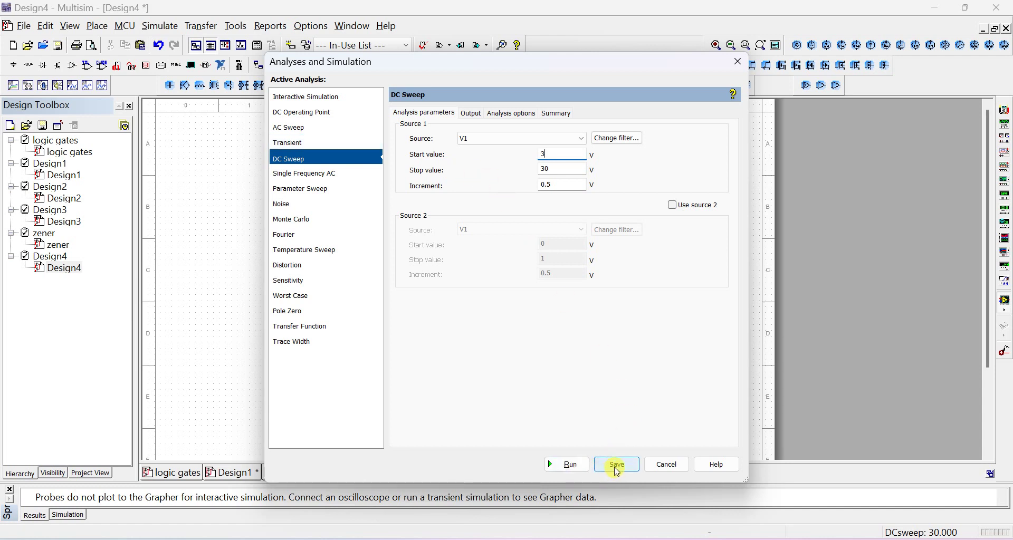
left_click(564, 464)
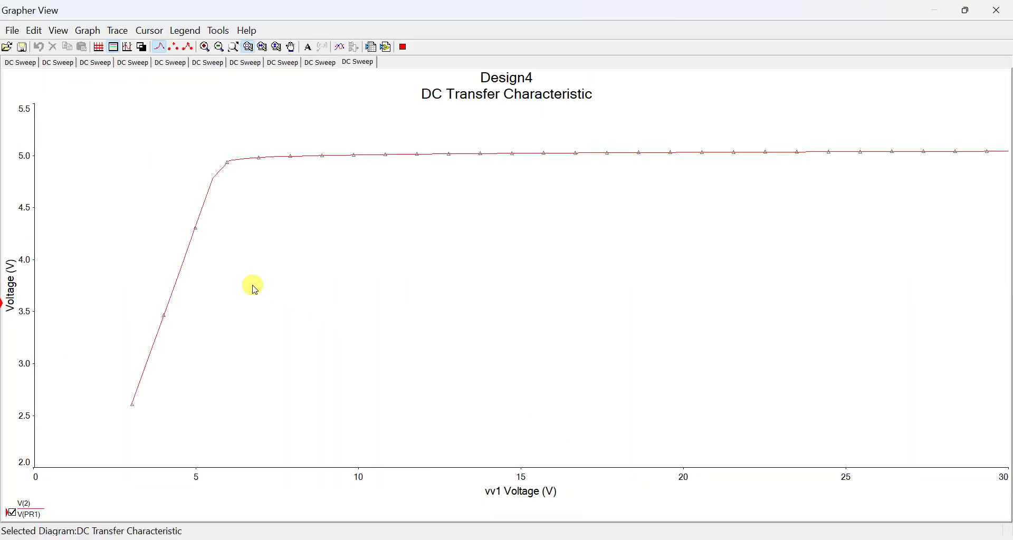
left_click(182, 271)
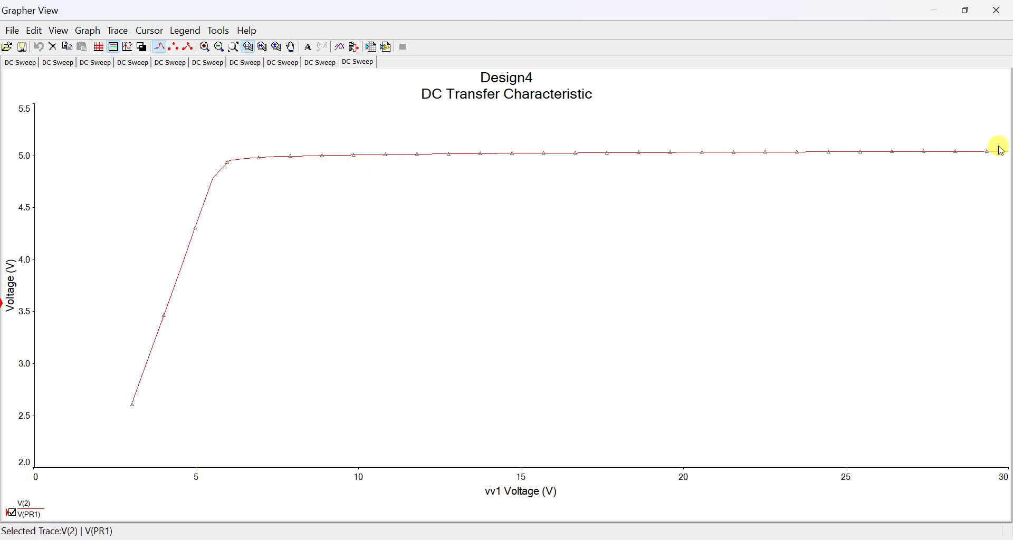
Step: Change the graph title to "LINE REGULATION", apply it and close the graph properties
left_click(491, 96)
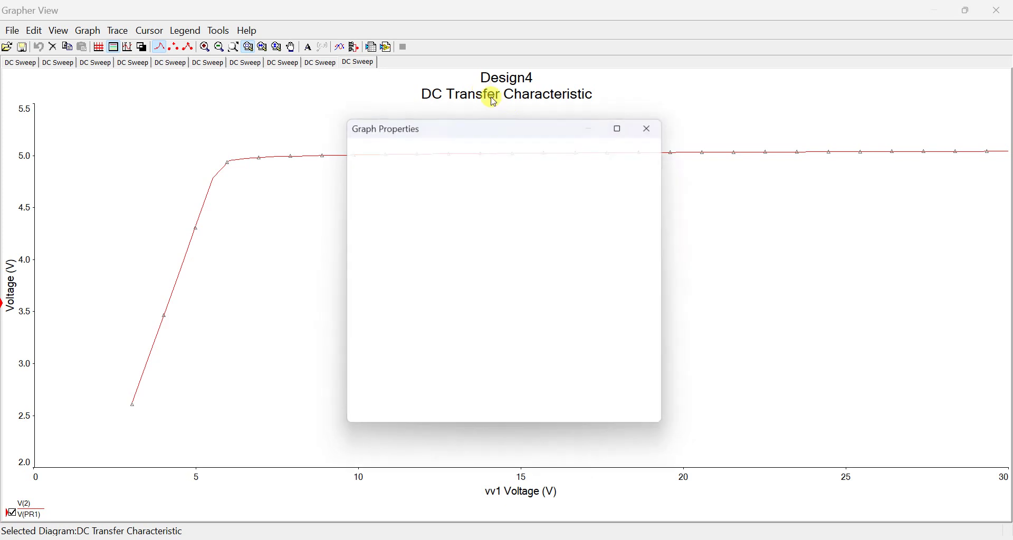
left_click_drag(476, 178, 202, 216)
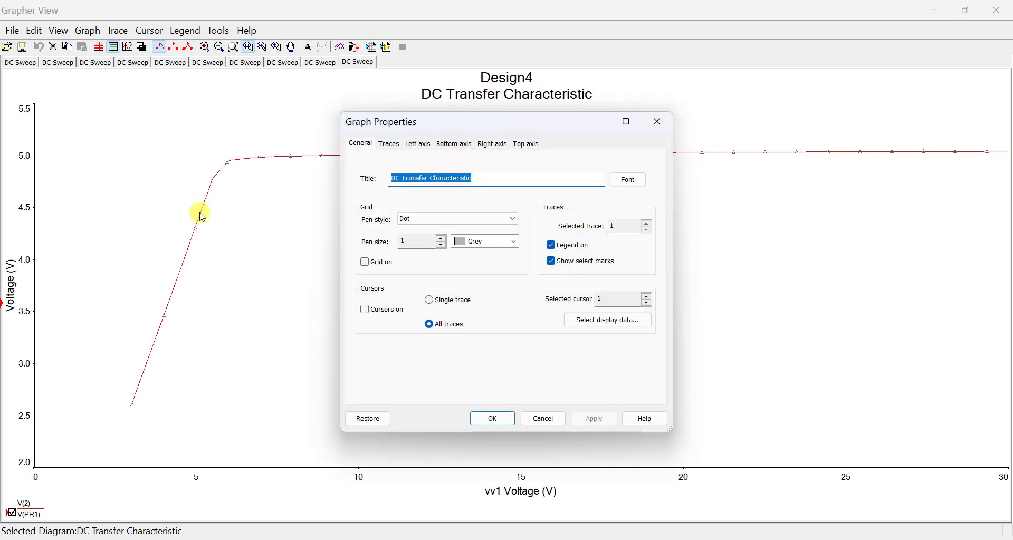
type("VOLATE RE")
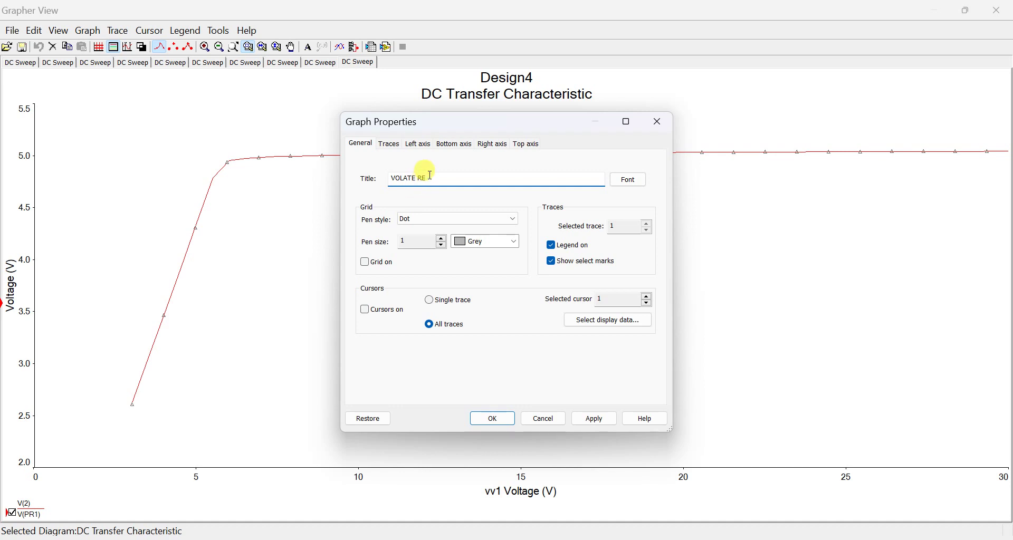
left_click_drag(422, 178, 323, 179)
type("LATION")
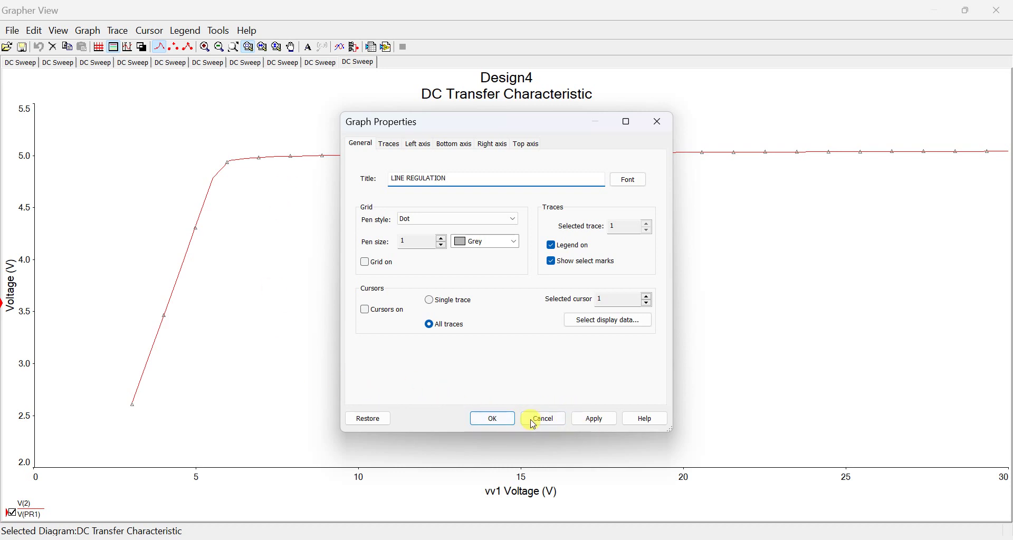
left_click(595, 421)
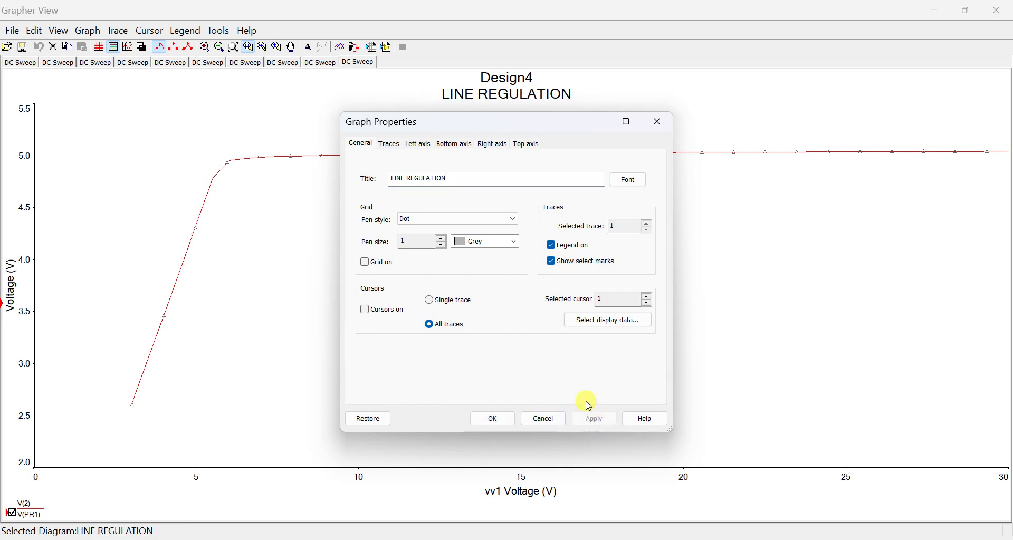
left_click(658, 125)
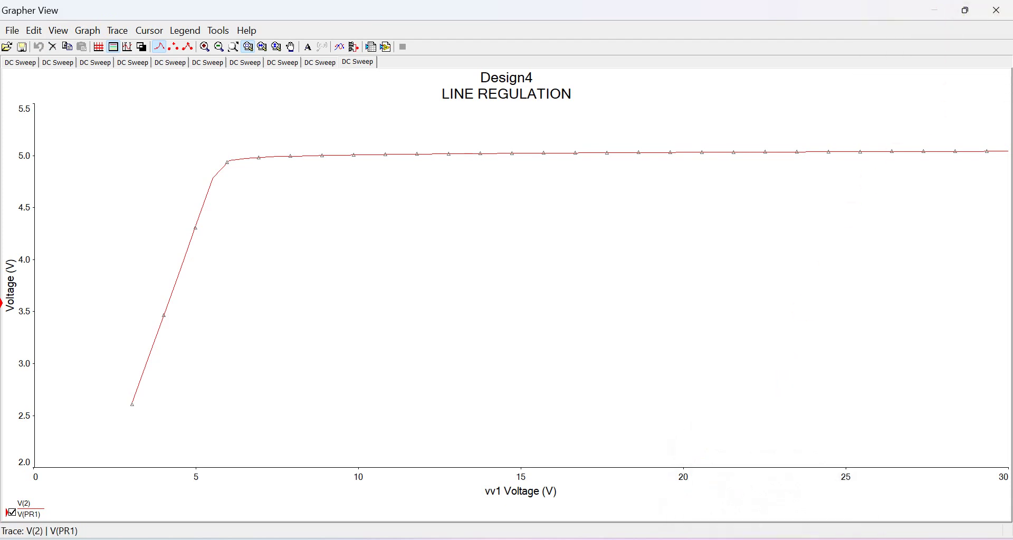
Step: Look at the ZENER.png diagram in Paint and close the line regulation graph to return to the Design4 schematic
key("alt+Tab")
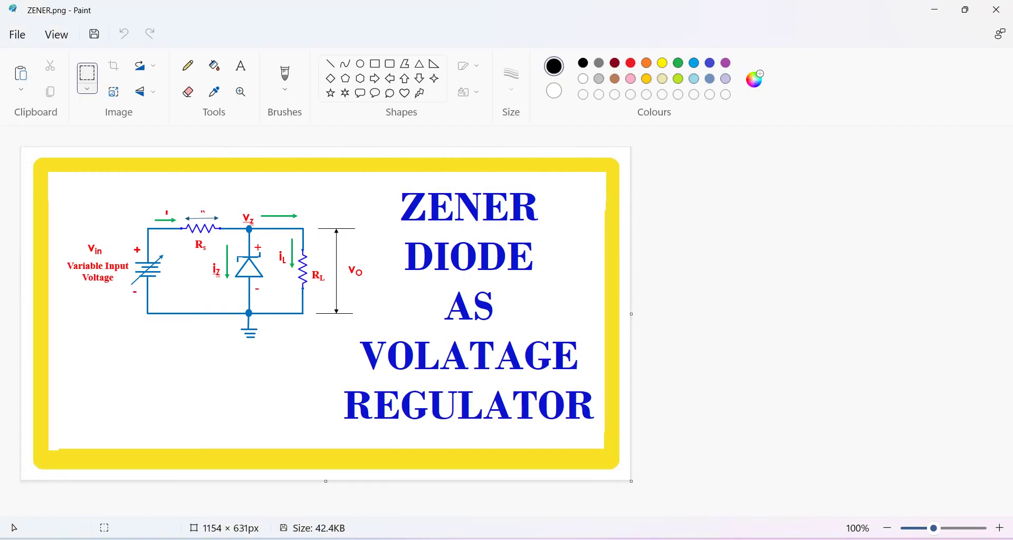
key("alt+Tab")
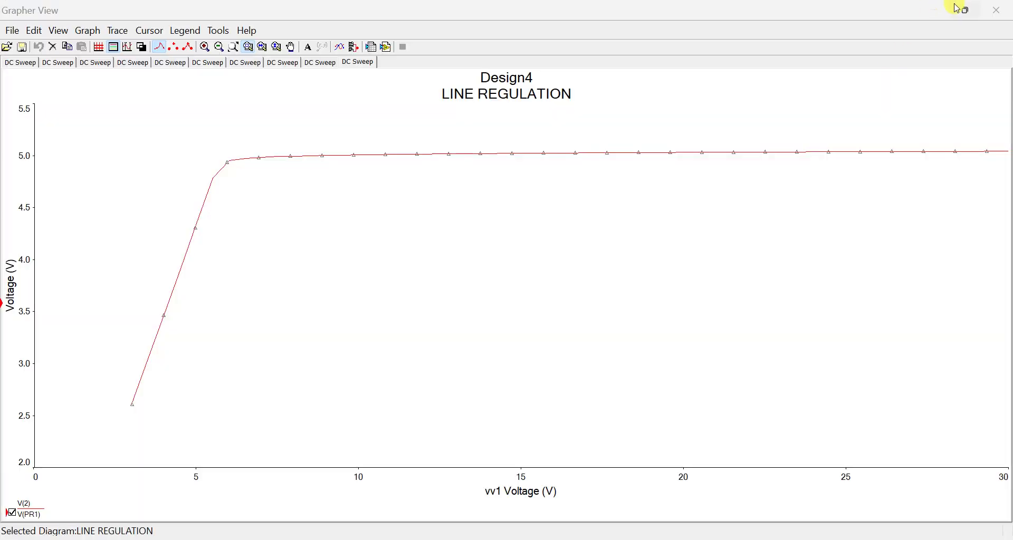
left_click(1001, 14)
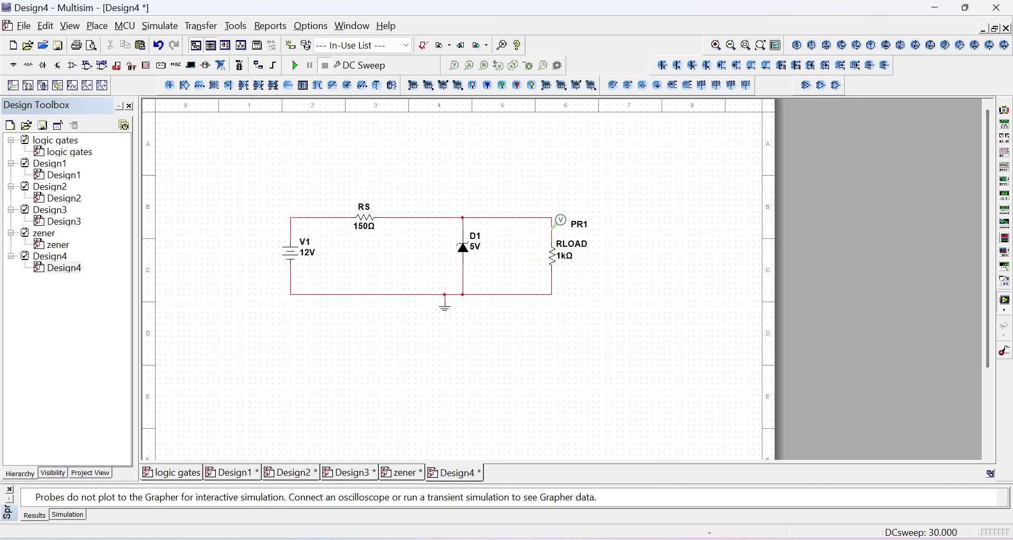
mouse_move(759, 538)
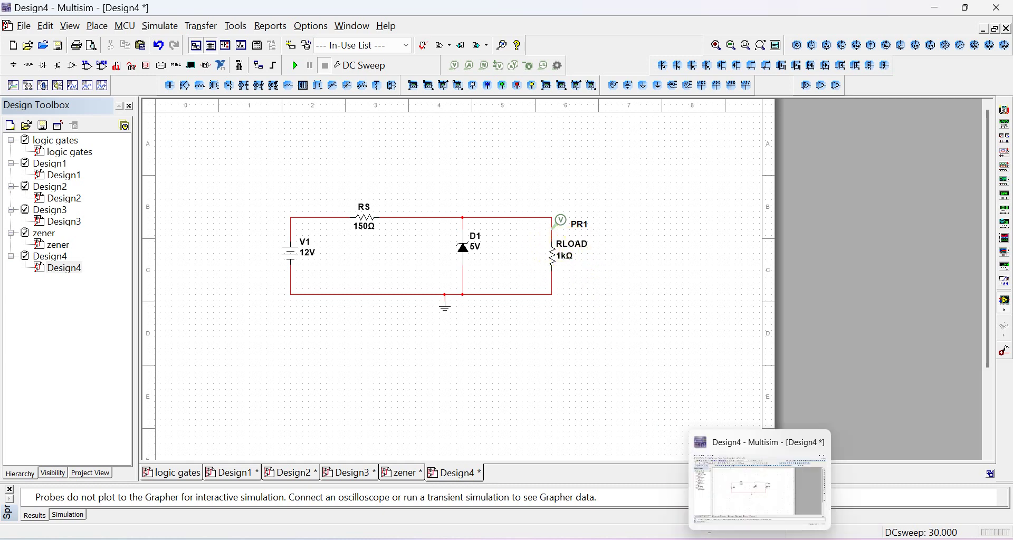